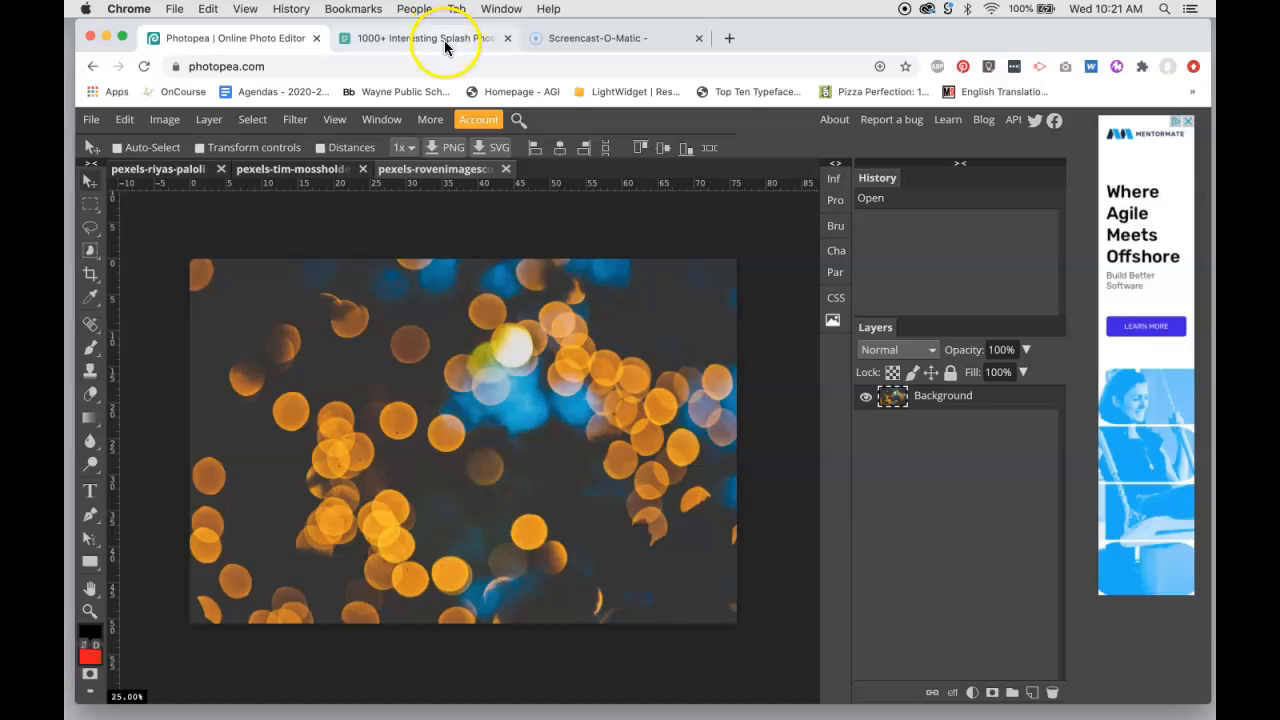
Step: Switch to the Pexels page and look through the splash photo results for usable overlay images
{"action": "left_click", "coordinate": [445, 42]}
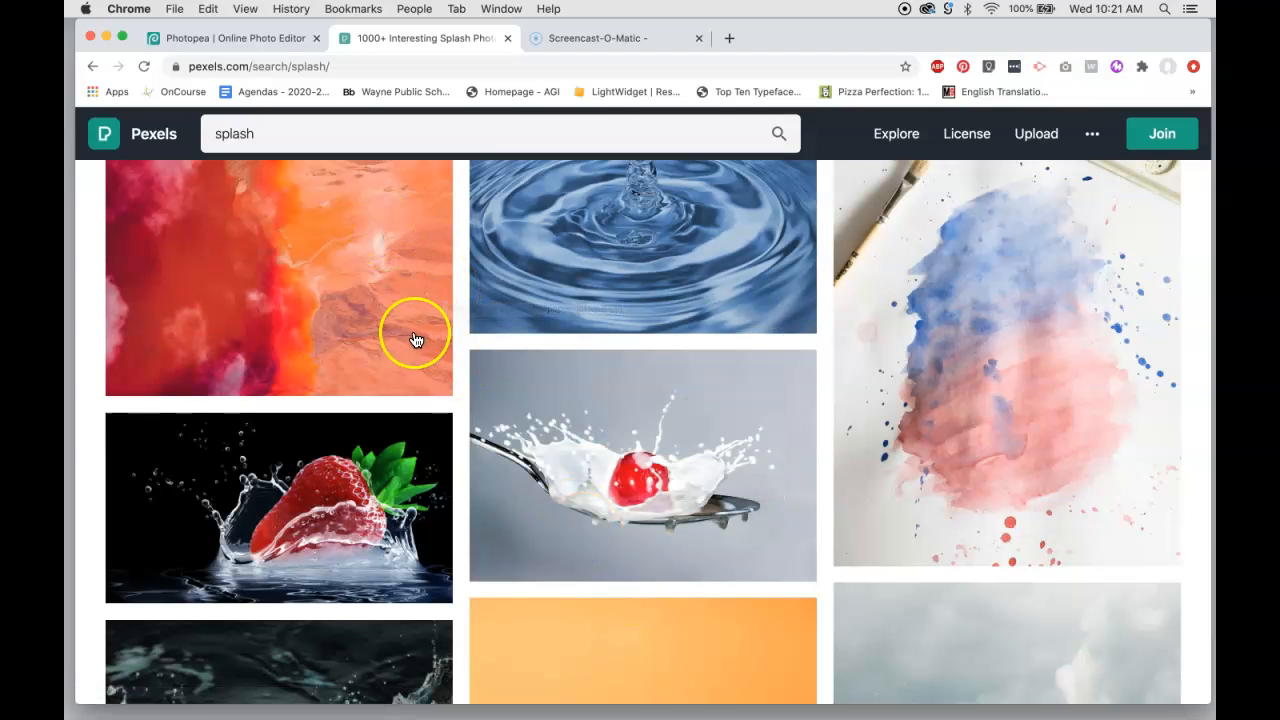
{"action": "scroll", "coordinate": [415, 390], "scroll_direction": "up", "scroll_amount": 5}
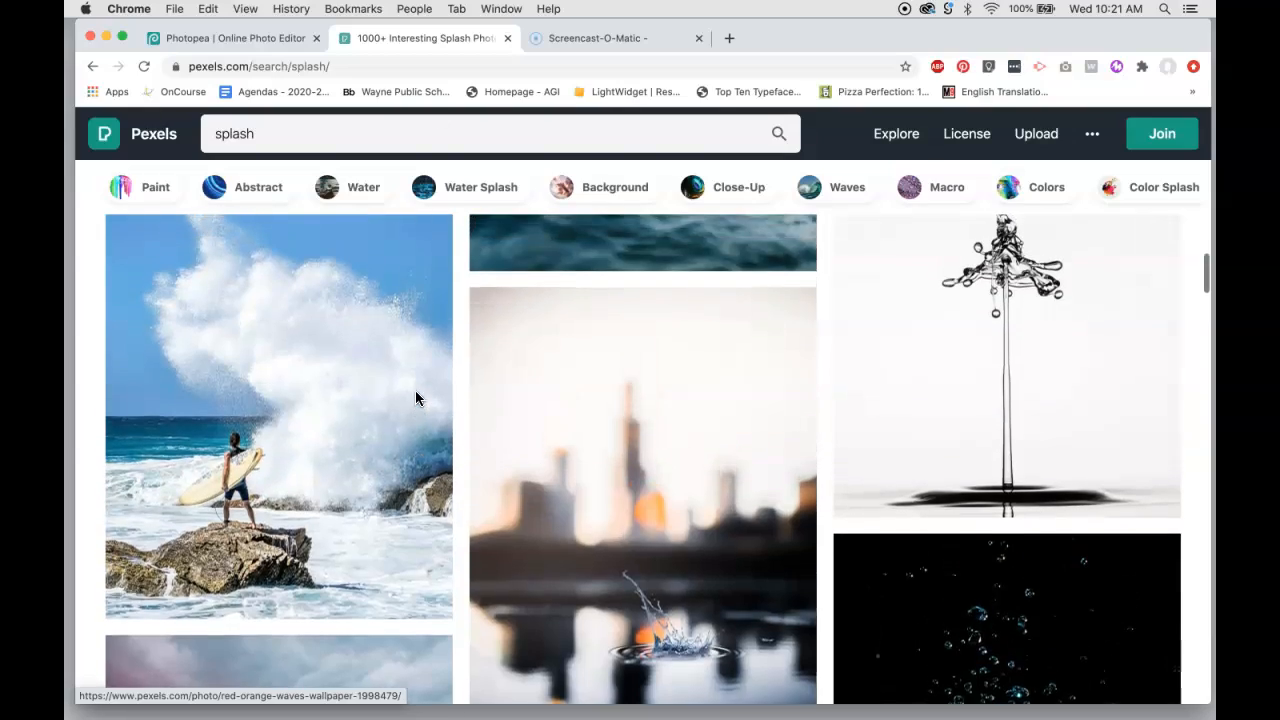
{"action": "scroll", "coordinate": [417, 398], "scroll_direction": "up", "scroll_amount": 8}
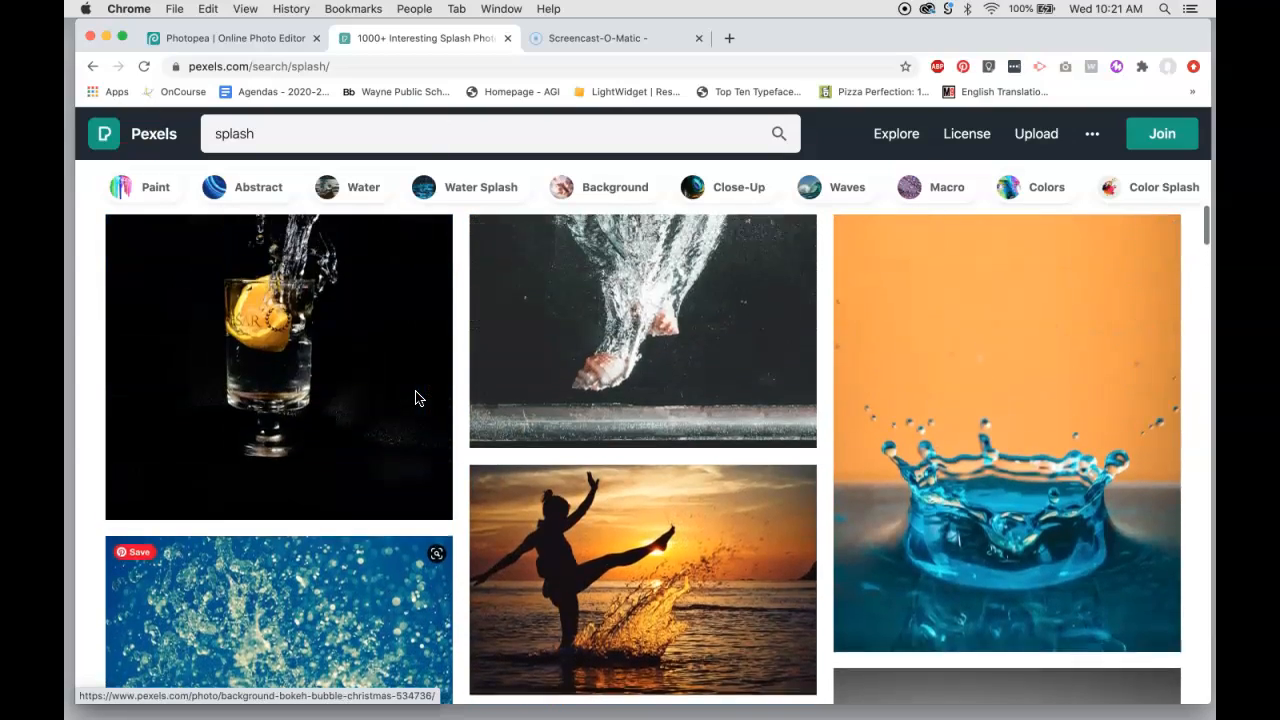
{"action": "scroll", "coordinate": [415, 398], "scroll_direction": "up", "scroll_amount": 10}
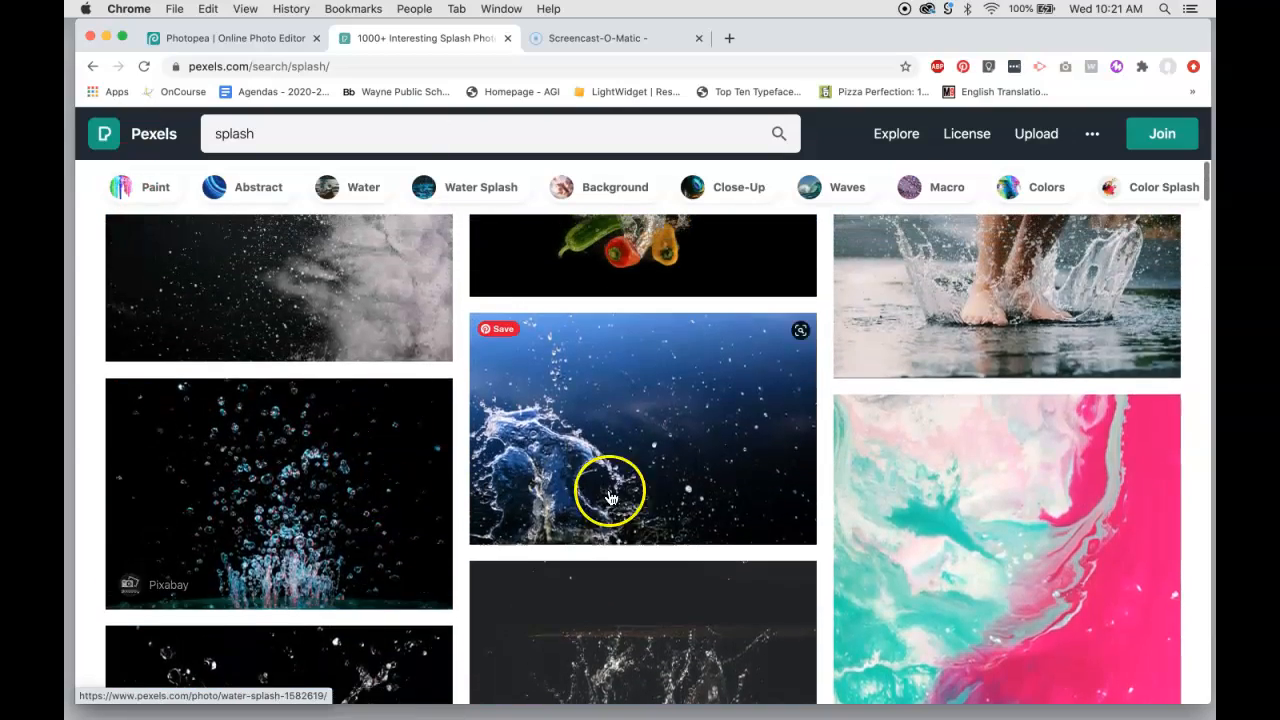
{"action": "scroll", "coordinate": [610, 497], "scroll_direction": "up", "scroll_amount": 5}
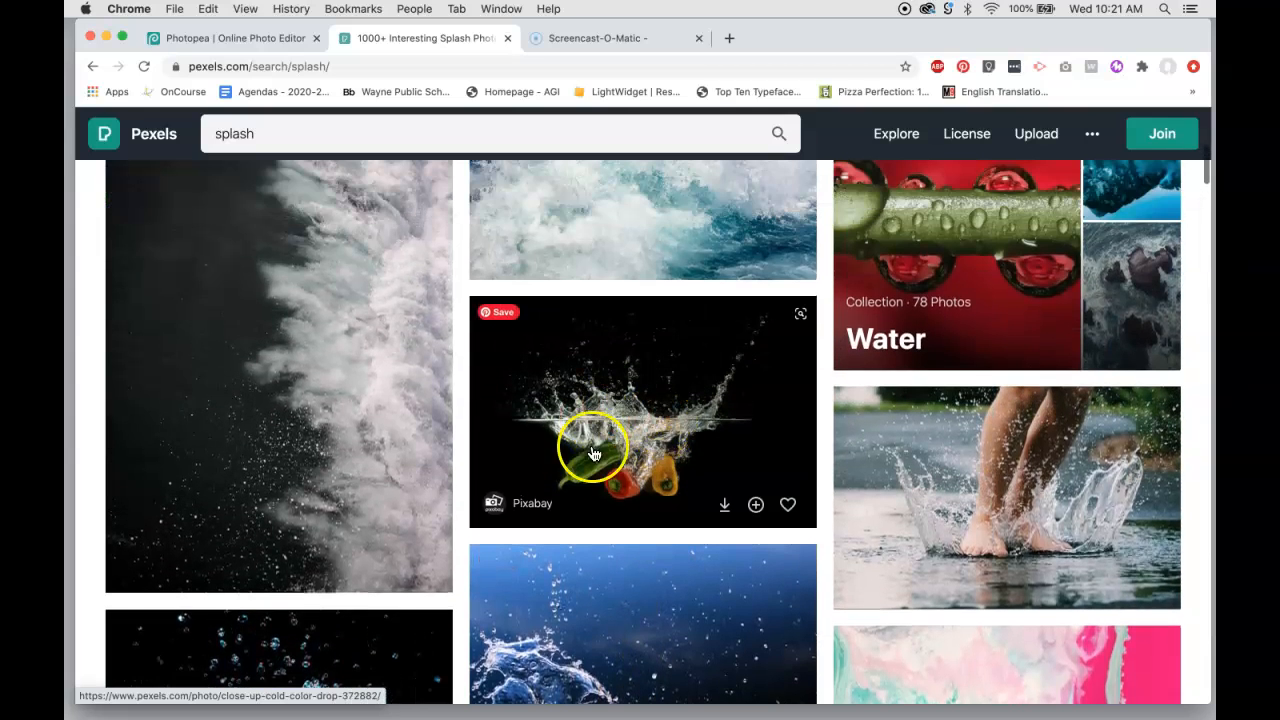
{"action": "scroll", "coordinate": [571, 349], "scroll_direction": "up", "scroll_amount": 2}
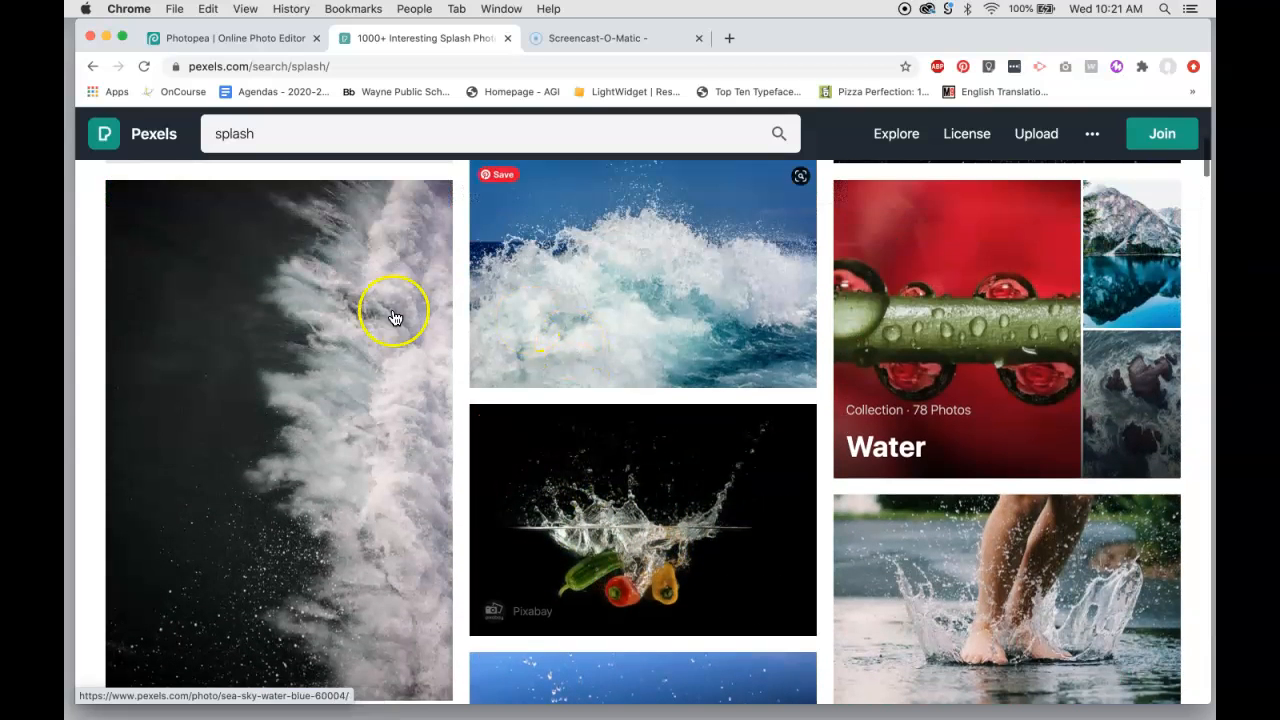
Step: View the dark photo of crashing sea waves at a larger size and return to the splash results
{"action": "left_click", "coordinate": [272, 286]}
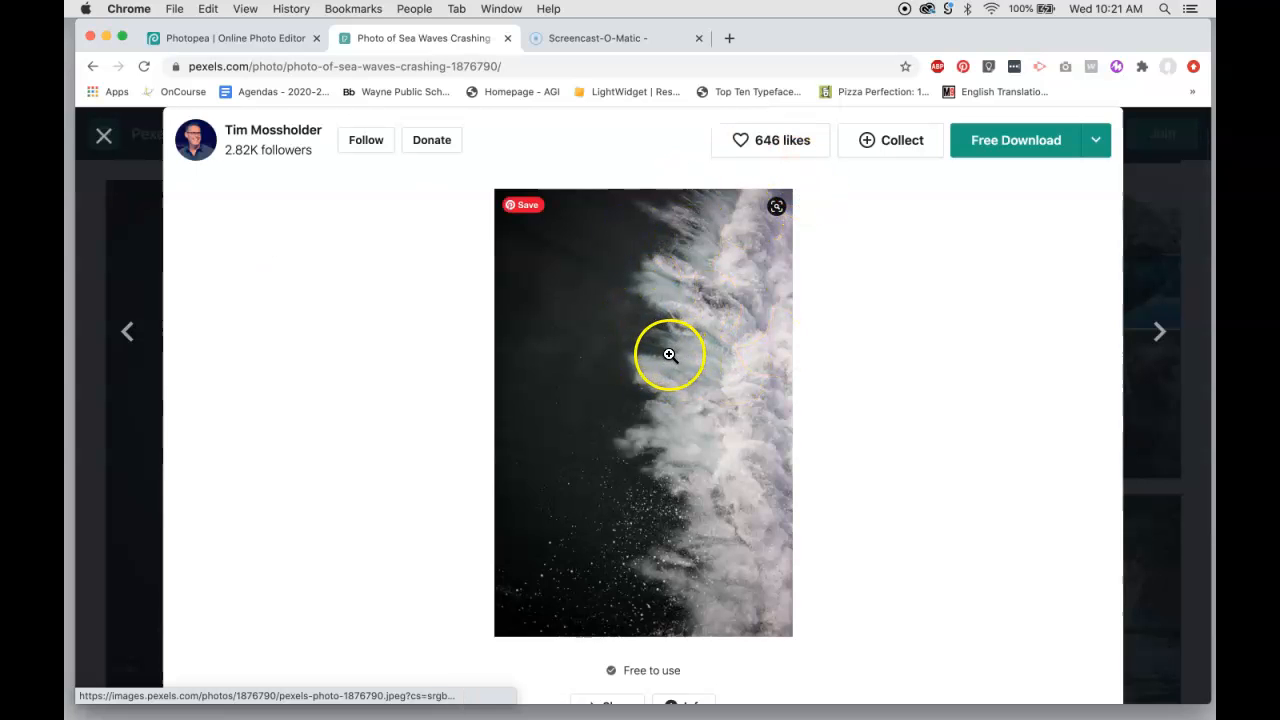
{"action": "left_click", "coordinate": [104, 135]}
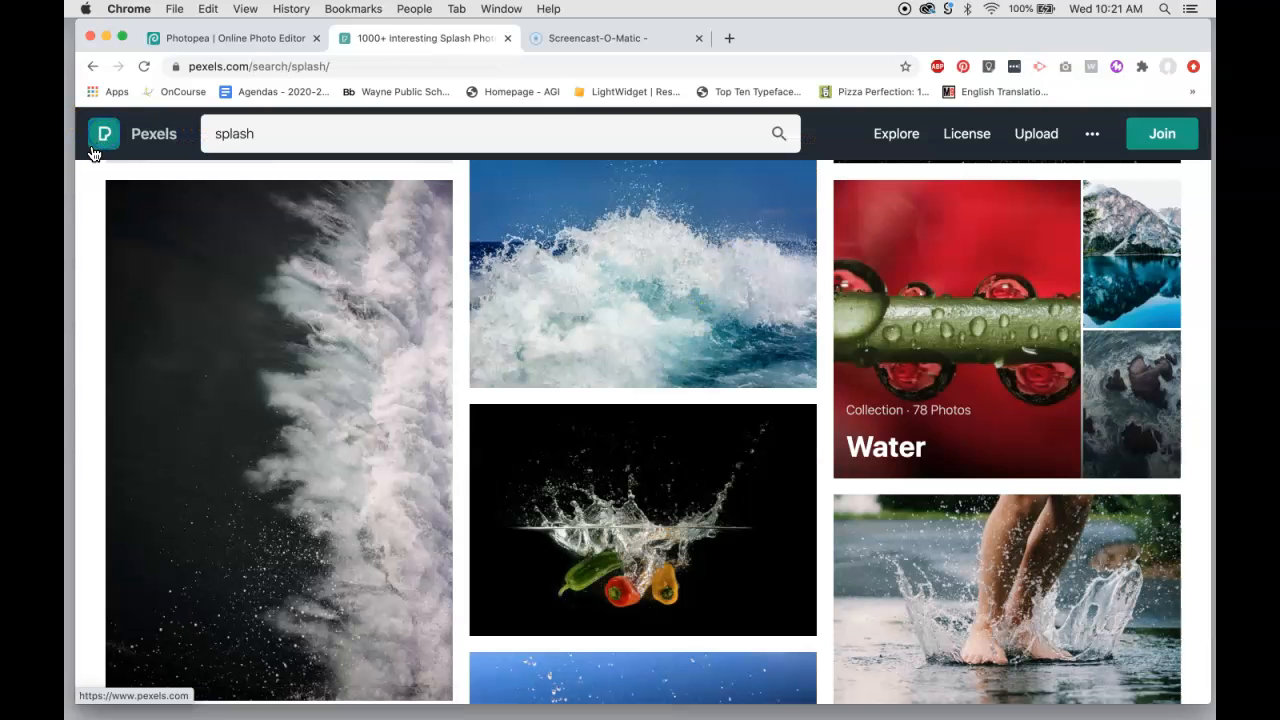
{"action": "scroll", "coordinate": [490, 412], "scroll_direction": "up", "scroll_amount": 5}
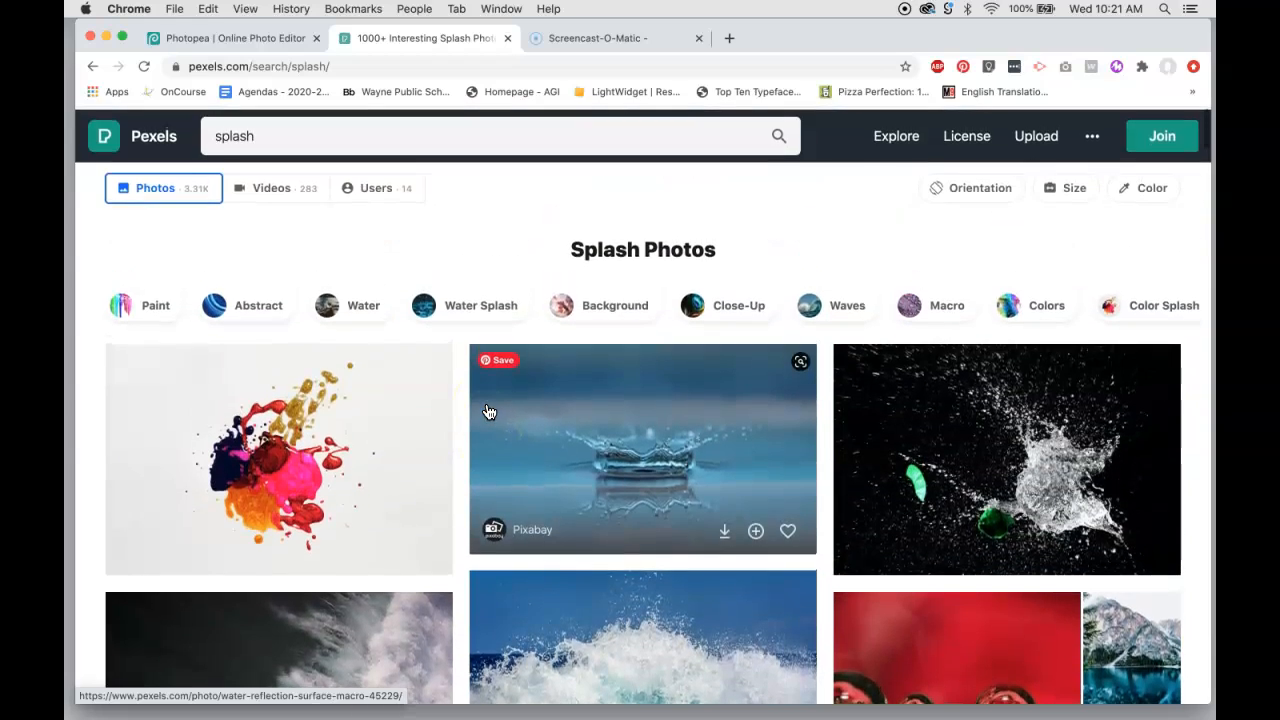
{"action": "scroll", "coordinate": [490, 412], "scroll_direction": "down", "scroll_amount": 5}
{"action": "left_click", "coordinate": [474, 397]}
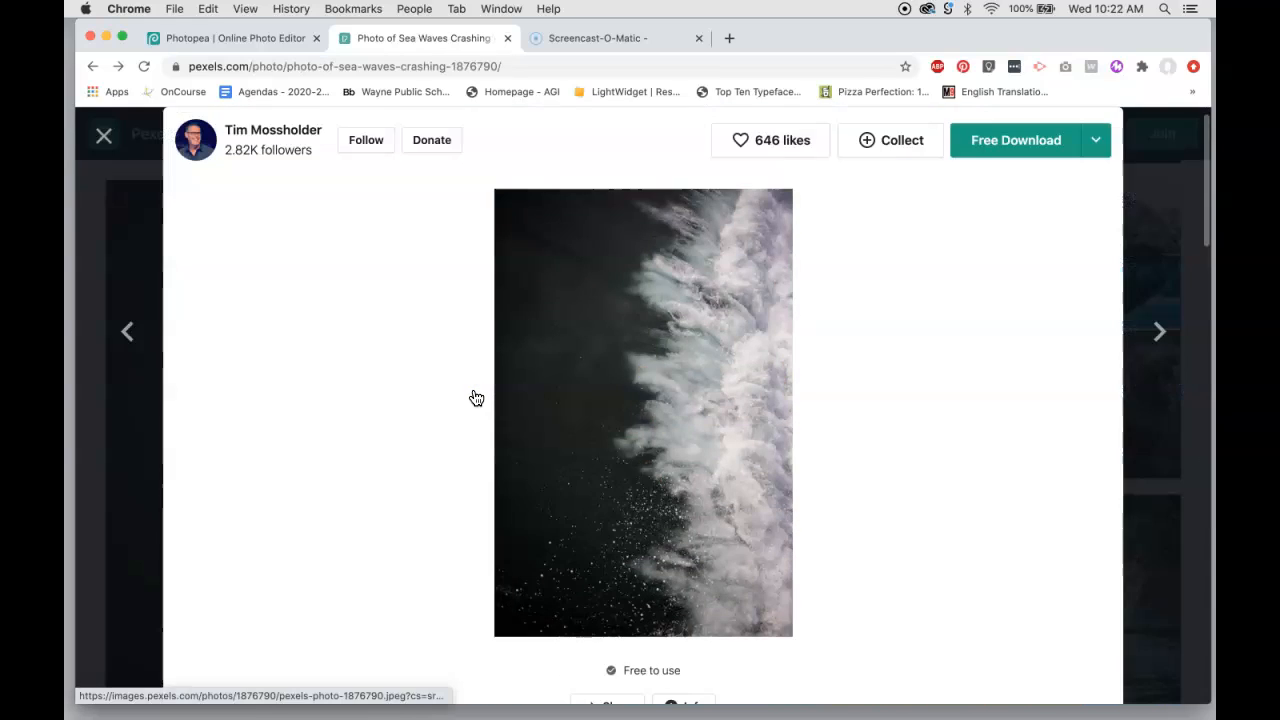
{"action": "key", "text": "Escape"}
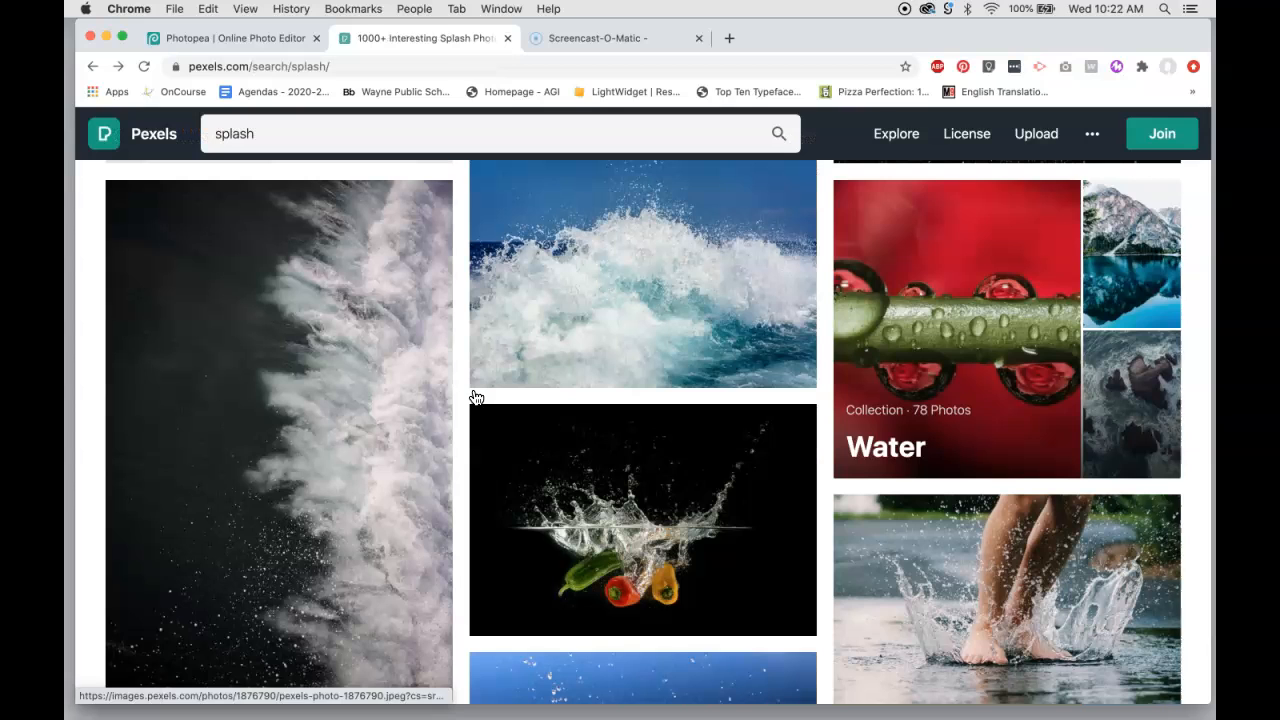
Step: Search Pexels for smoke and preview the white and blue smoke photo on a dark background
{"action": "left_click", "coordinate": [266, 124]}
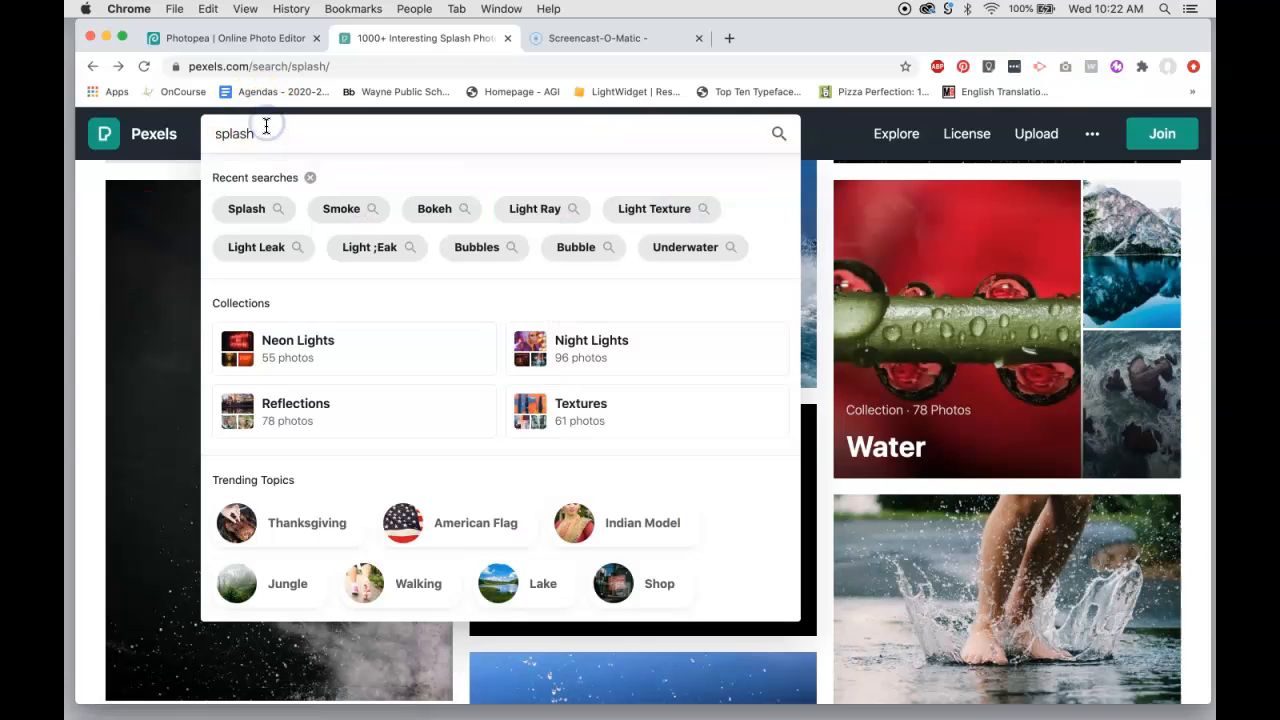
{"action": "left_click", "coordinate": [344, 210]}
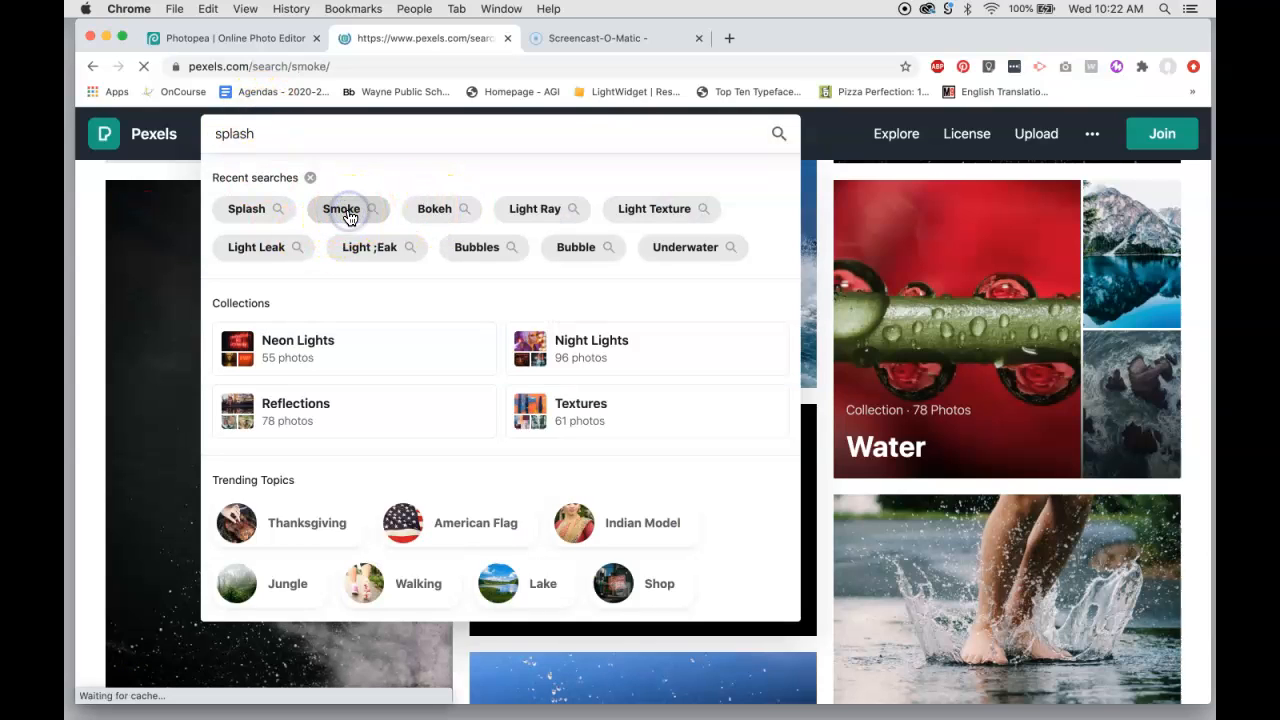
{"action": "scroll", "coordinate": [695, 372], "scroll_direction": "down", "scroll_amount": 5}
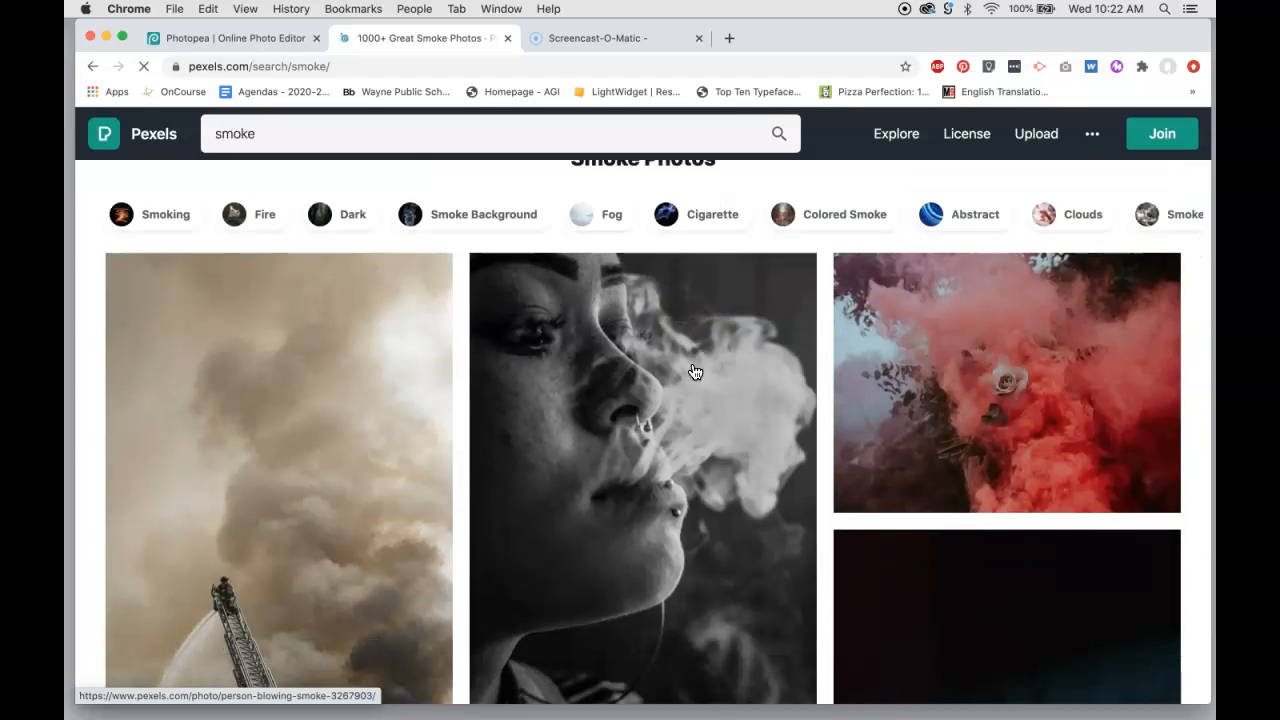
{"action": "scroll", "coordinate": [695, 372], "scroll_direction": "down", "scroll_amount": 6}
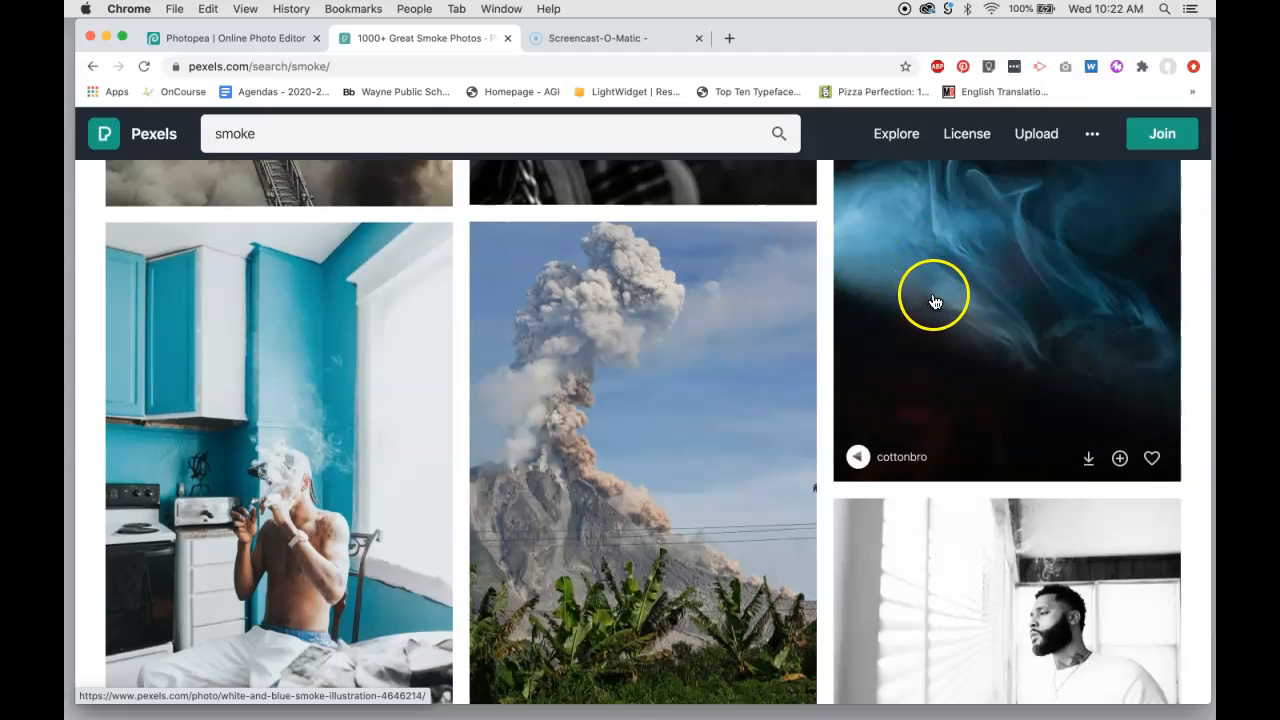
{"action": "left_click", "coordinate": [932, 293]}
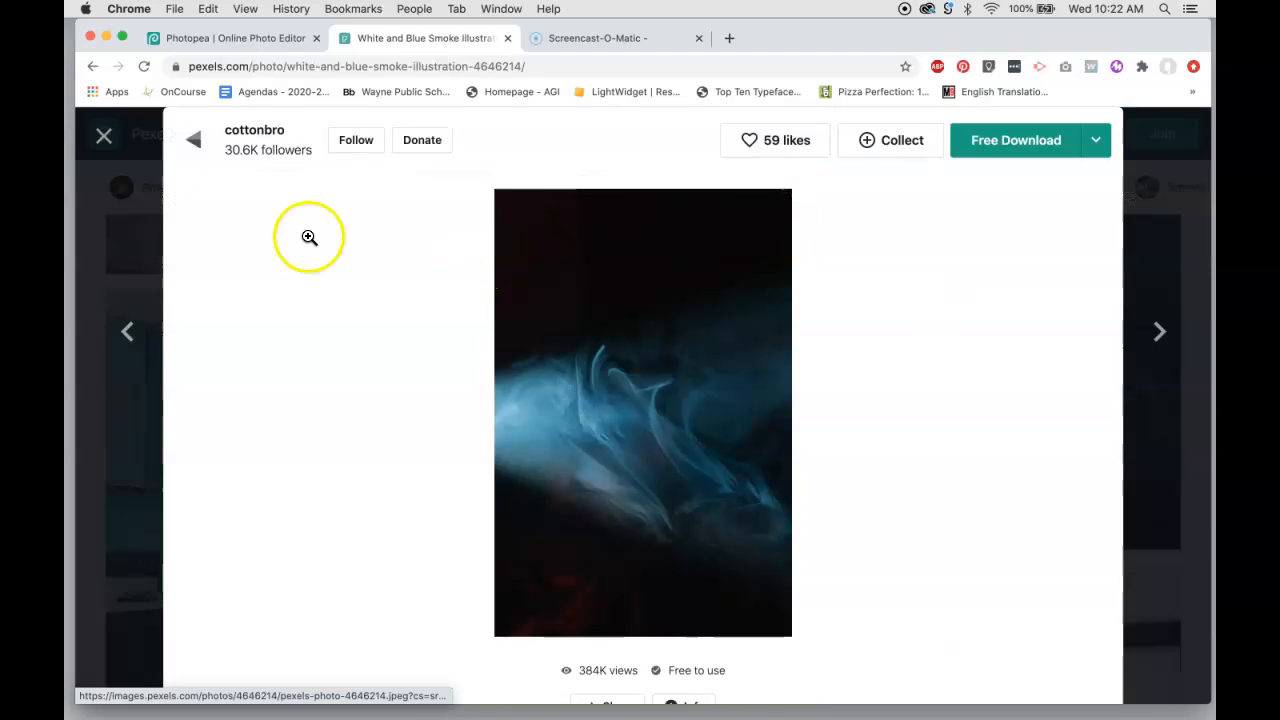
{"action": "left_click", "coordinate": [104, 137]}
Step: Search Pexels for bokeh and browse the resulting photos
{"action": "left_click", "coordinate": [336, 140]}
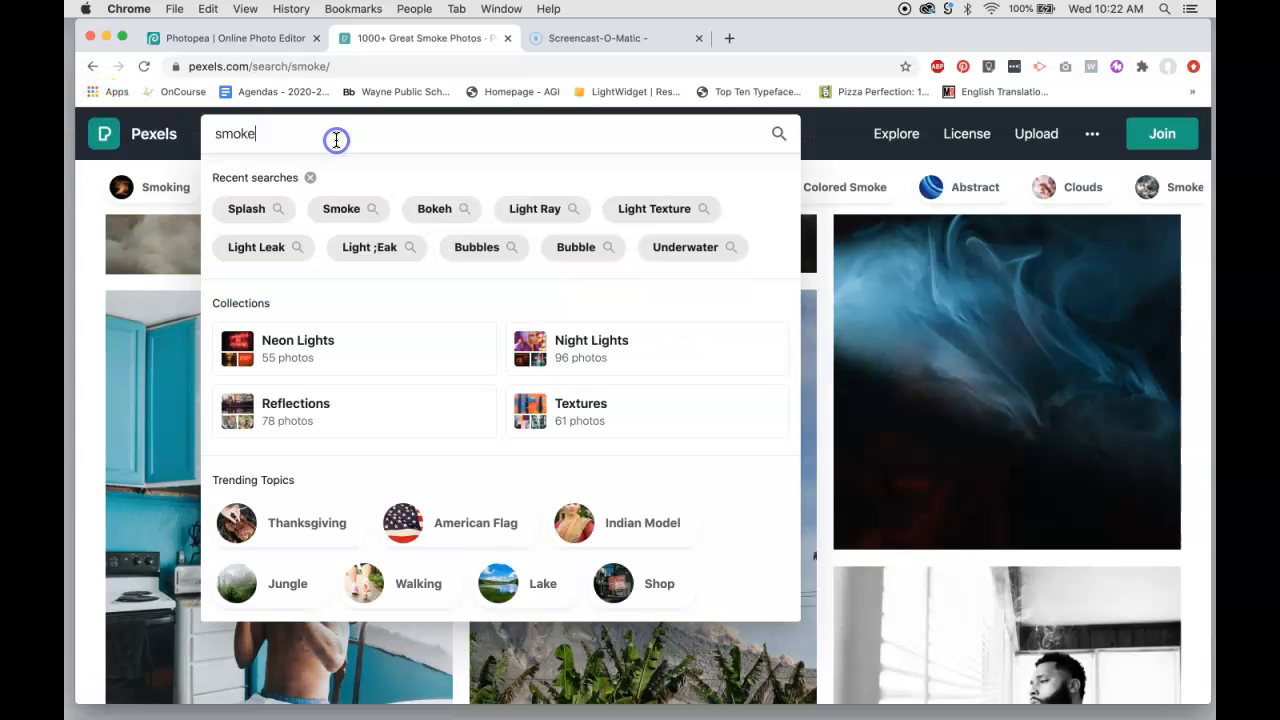
{"action": "left_click", "coordinate": [432, 208]}
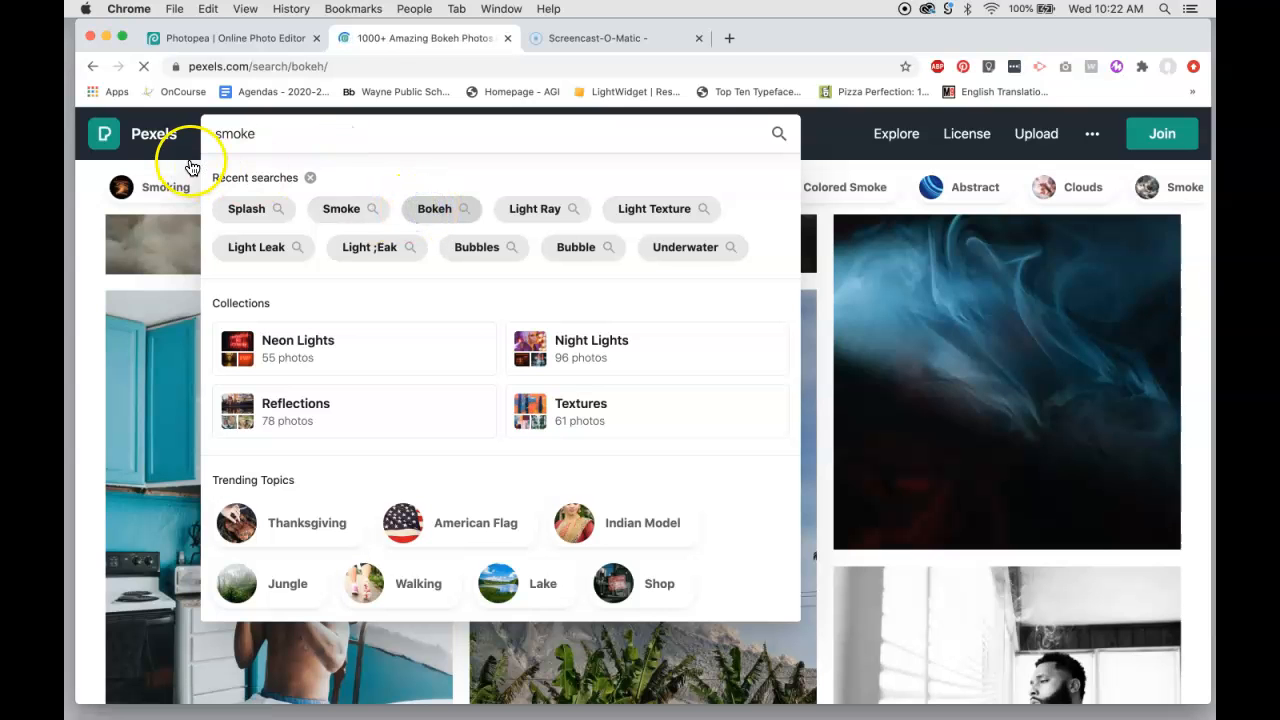
{"action": "scroll", "coordinate": [591, 491], "scroll_direction": "down", "scroll_amount": 3}
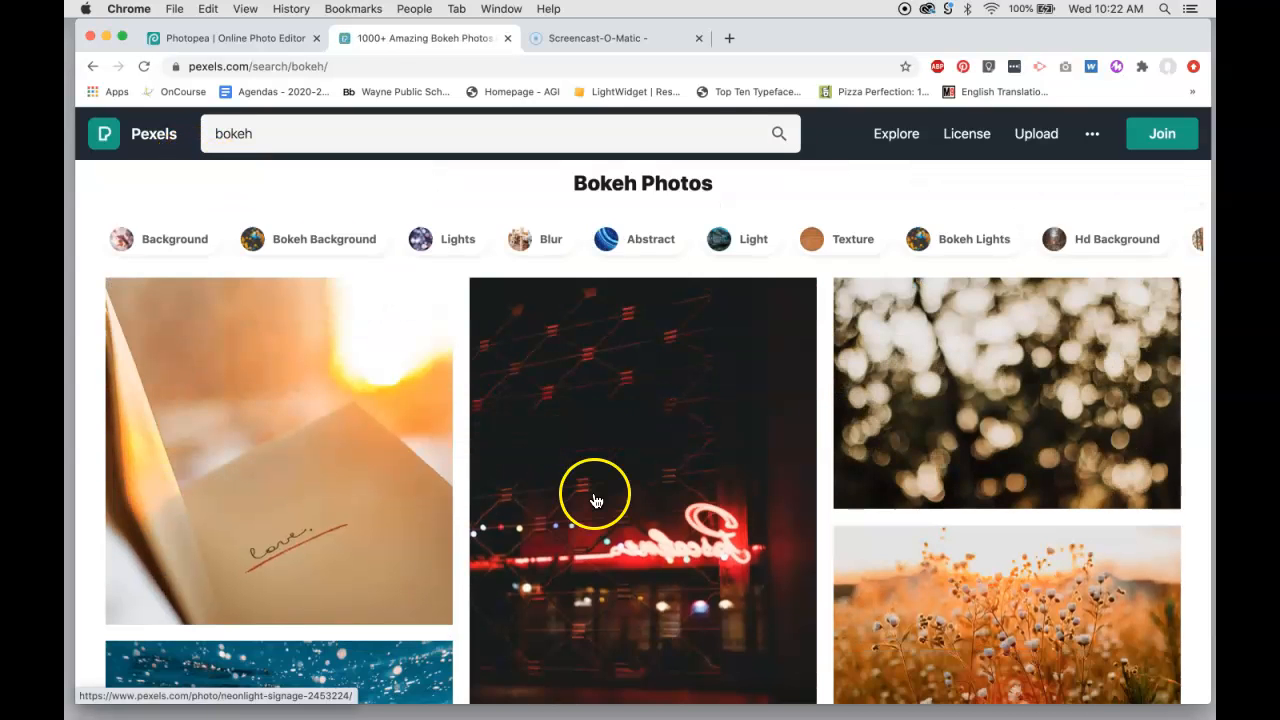
{"action": "scroll", "coordinate": [595, 497], "scroll_direction": "down", "scroll_amount": 12}
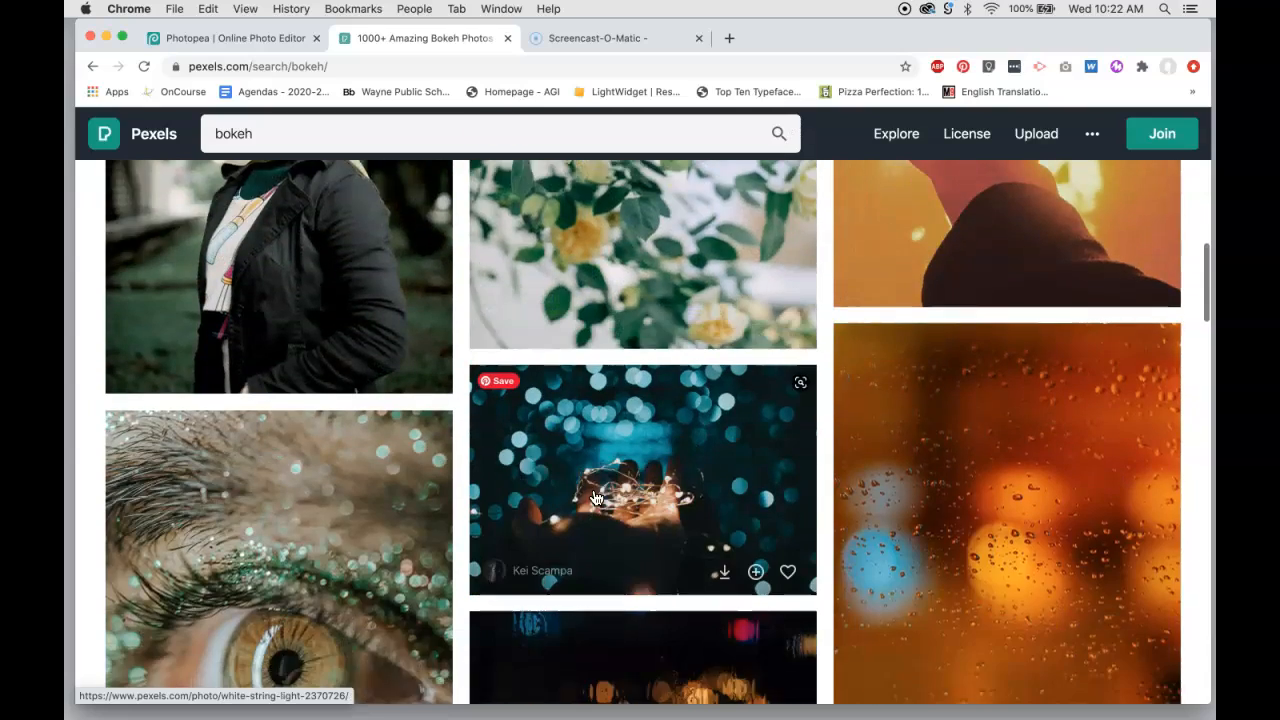
{"action": "scroll", "coordinate": [610, 475], "scroll_direction": "down", "scroll_amount": 6}
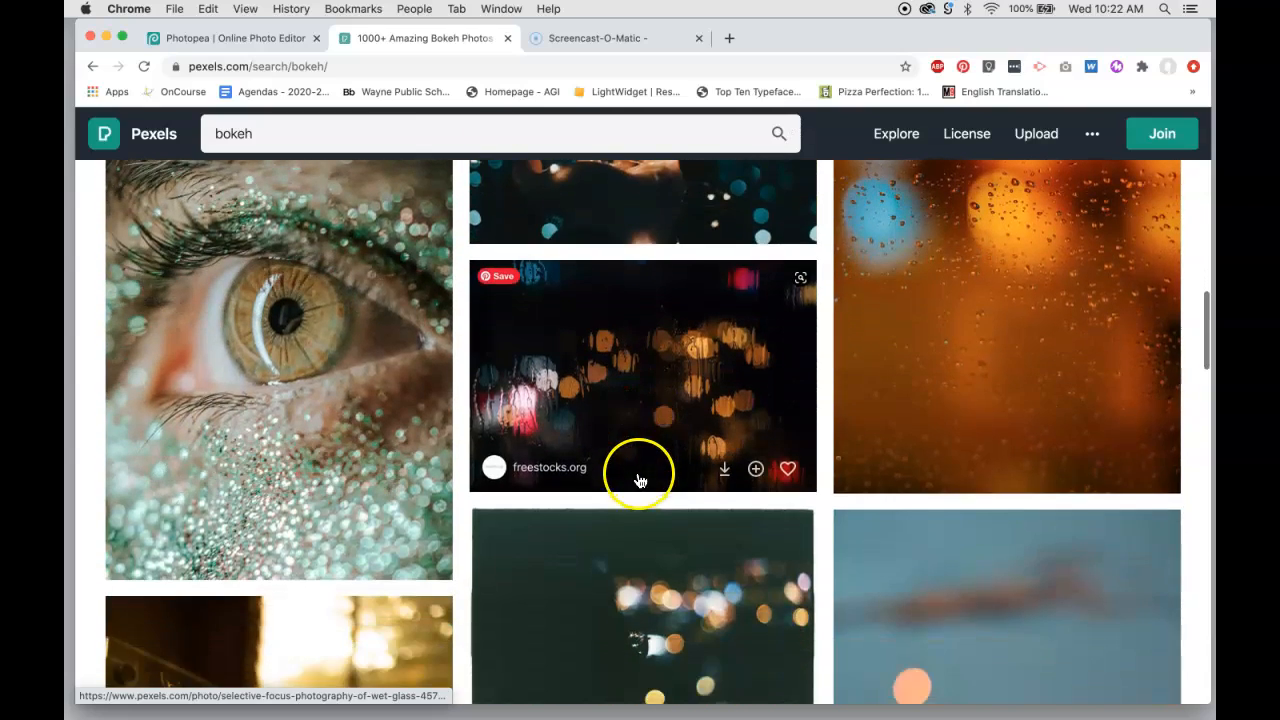
{"action": "scroll", "coordinate": [628, 433], "scroll_direction": "down", "scroll_amount": 5}
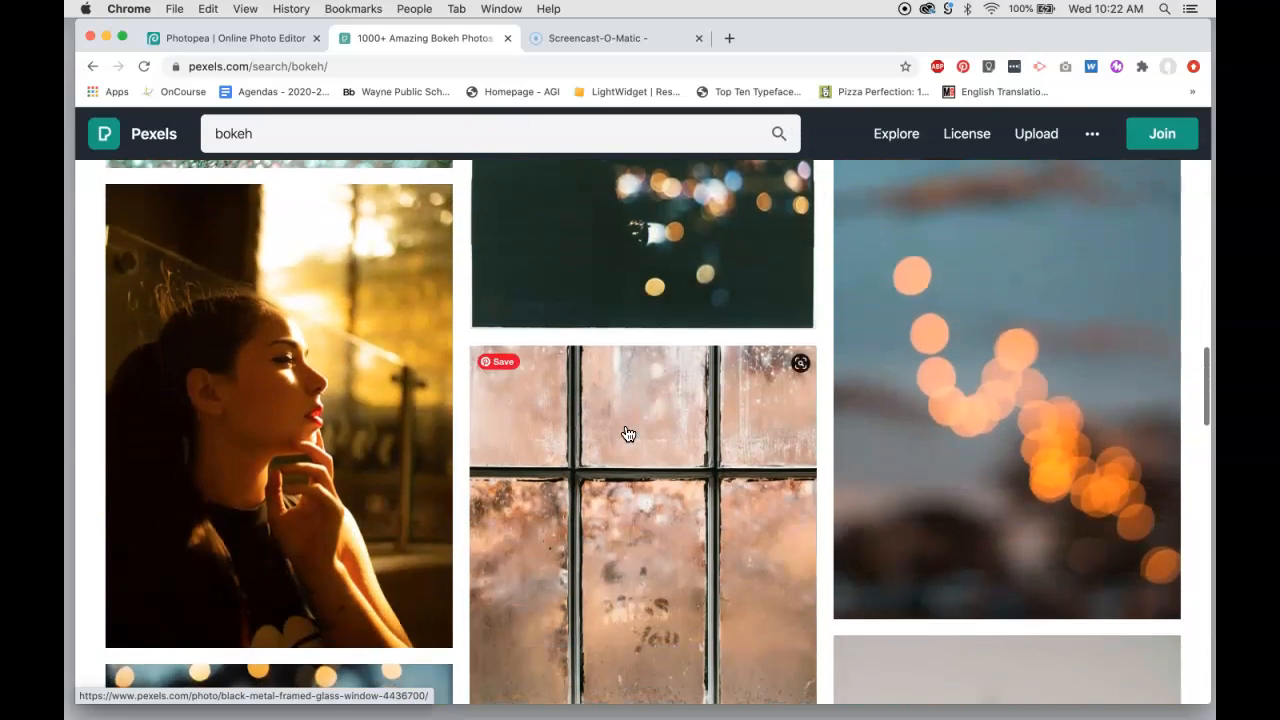
Step: Search Pexels for texture and browse the resulting photos
{"action": "double_click", "coordinate": [247, 133]}
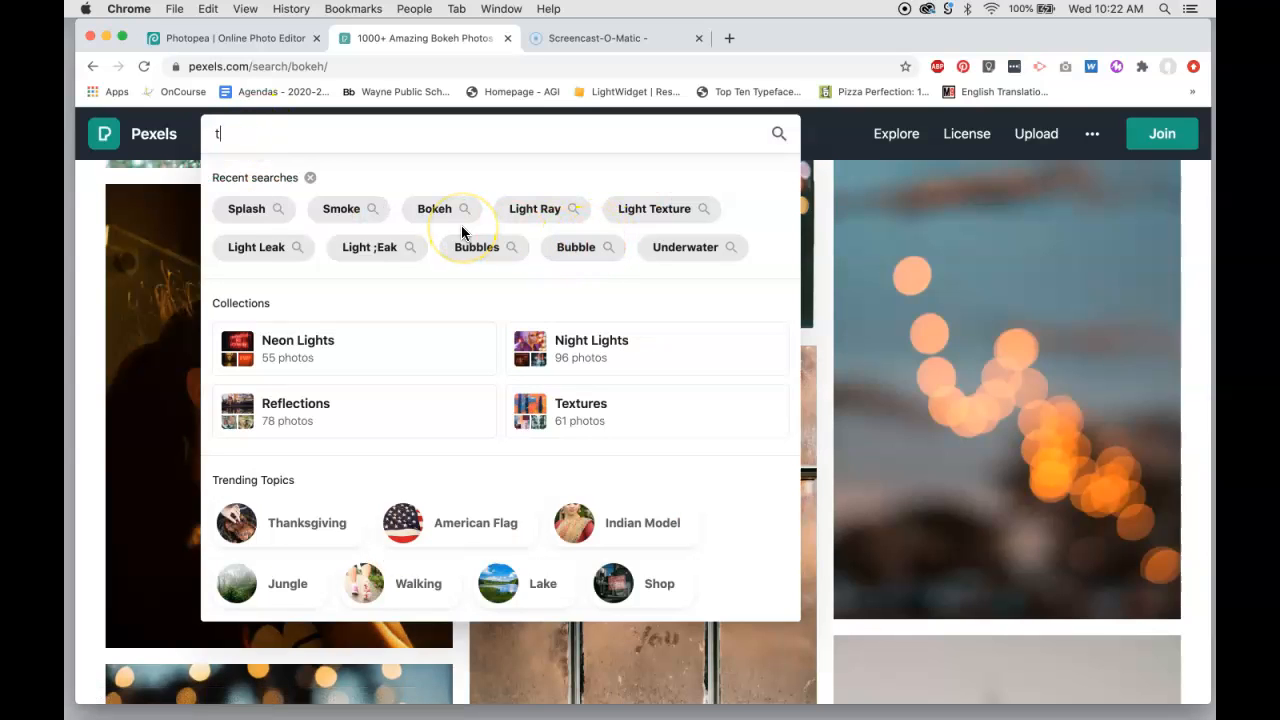
{"action": "key", "text": "Return"}
{"action": "left_click", "coordinate": [700, 420]}
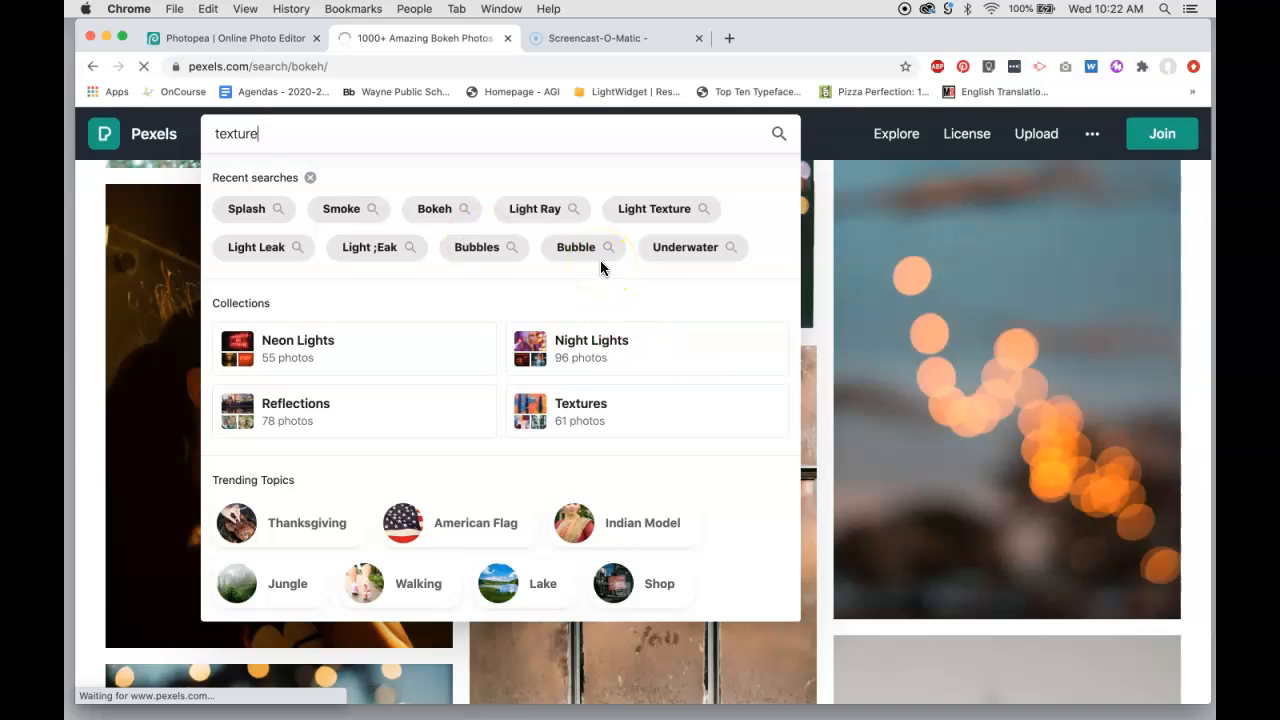
{"action": "left_click", "coordinate": [681, 150]}
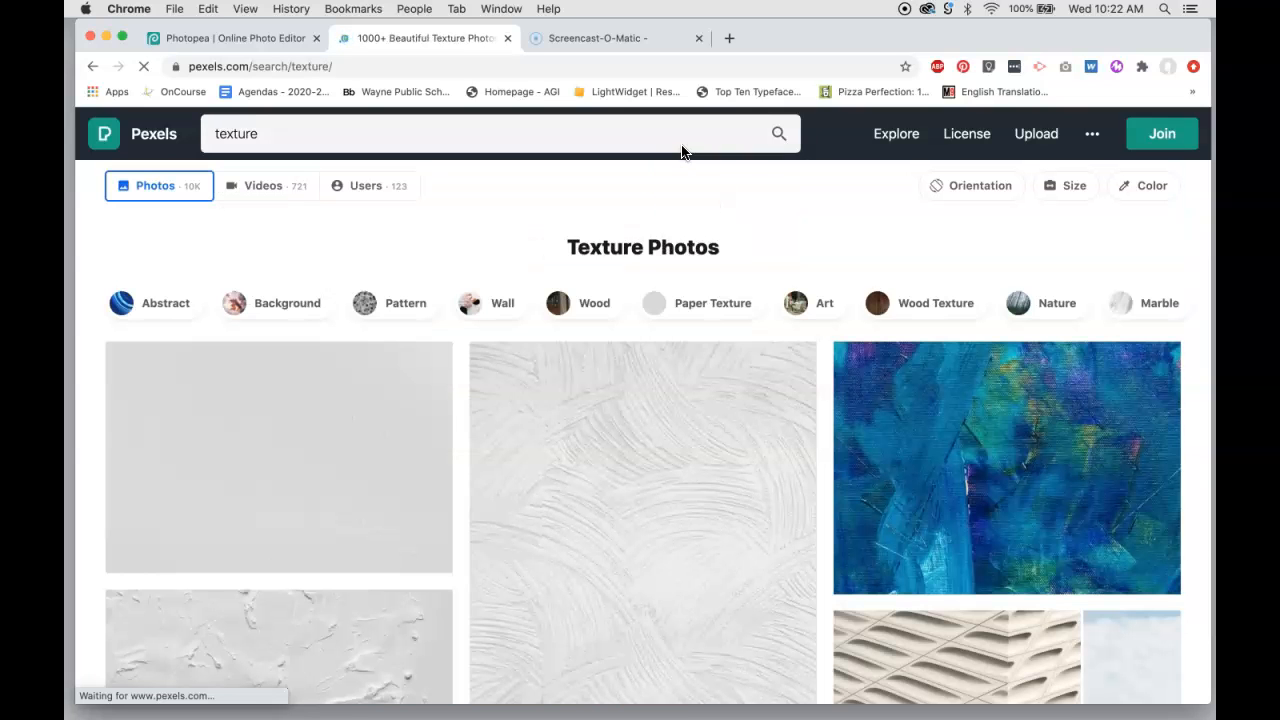
{"action": "left_click", "coordinate": [683, 449]}
{"action": "scroll", "coordinate": [683, 449], "scroll_direction": "down", "scroll_amount": 6}
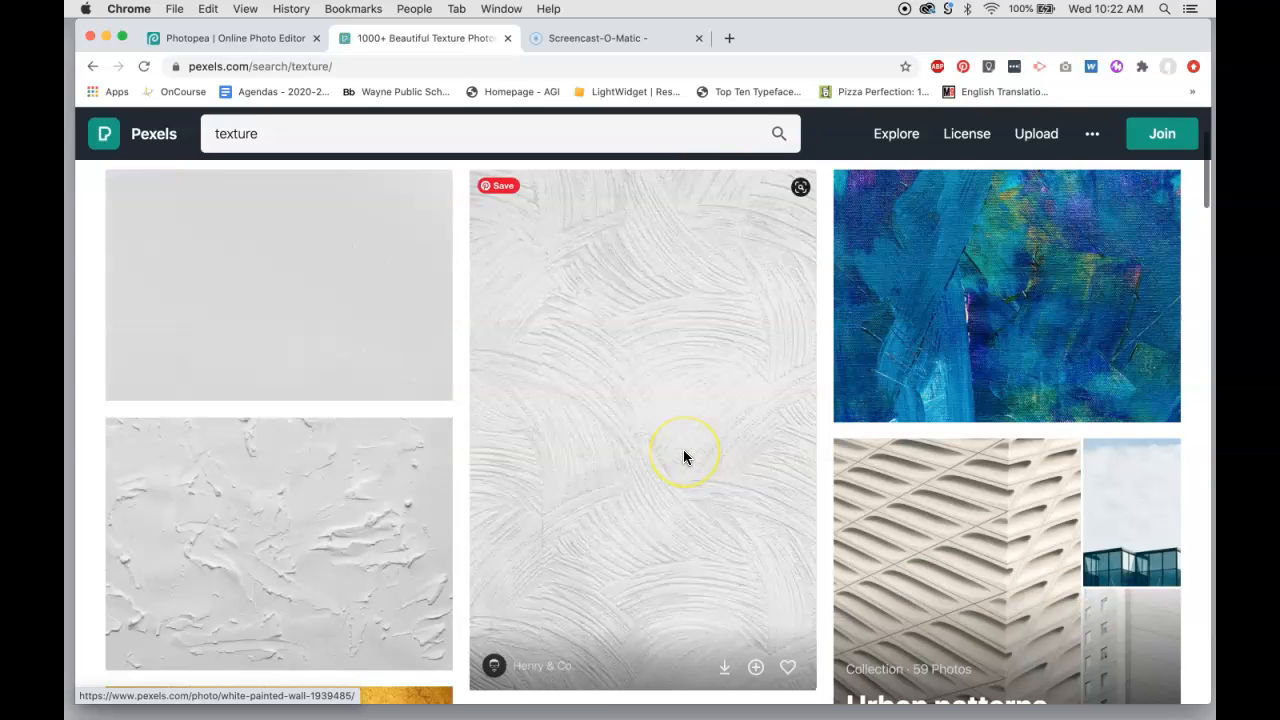
{"action": "scroll", "coordinate": [683, 449], "scroll_direction": "down", "scroll_amount": 10}
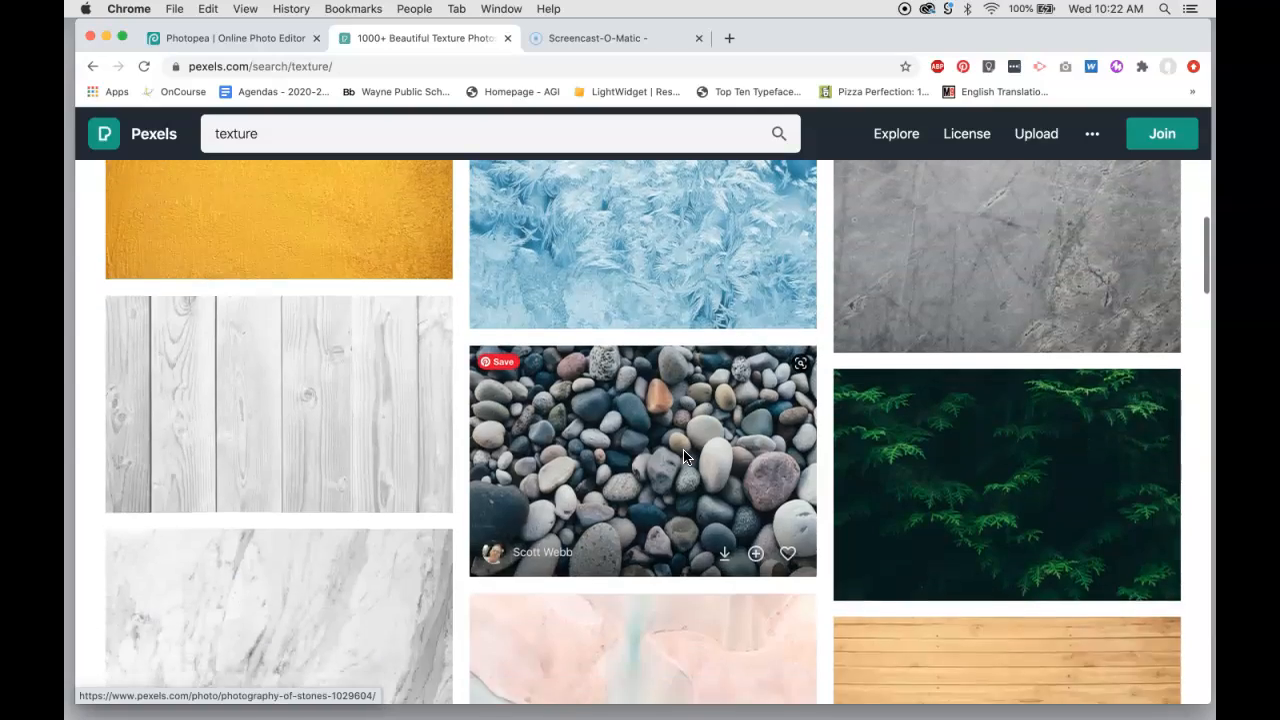
{"action": "scroll", "coordinate": [683, 456], "scroll_direction": "down", "scroll_amount": 5}
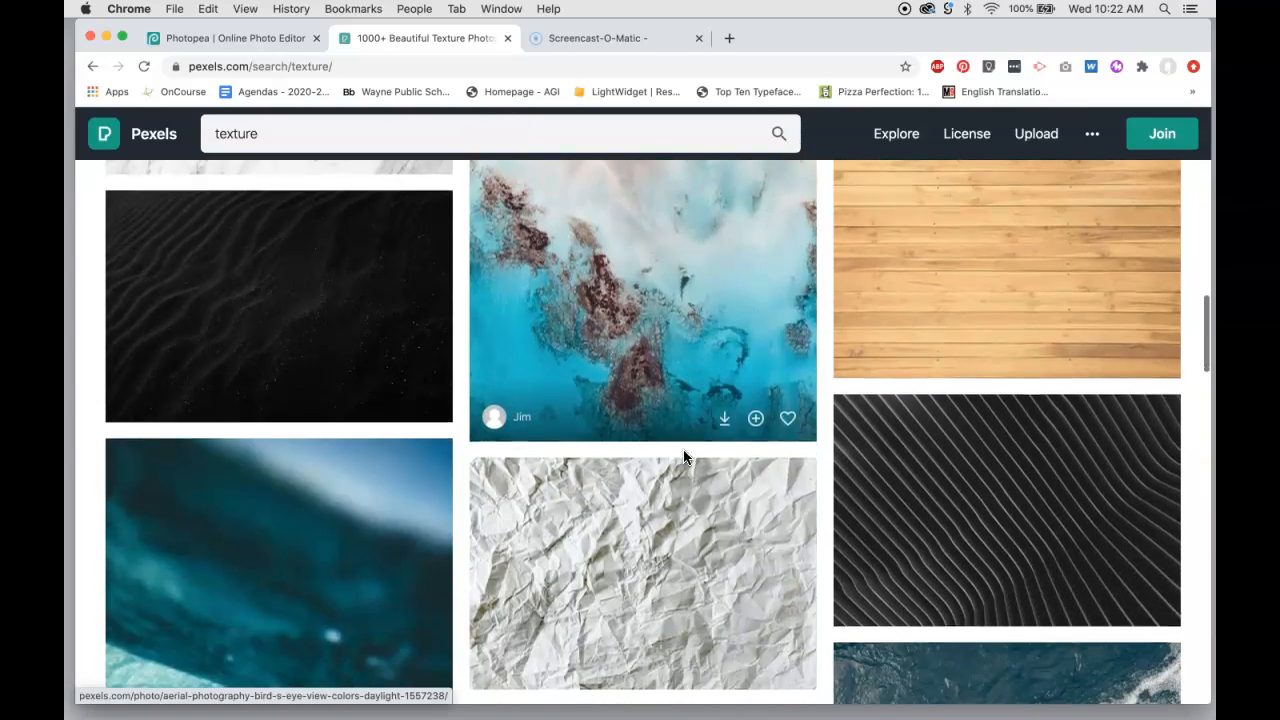
{"action": "scroll", "coordinate": [683, 456], "scroll_direction": "down", "scroll_amount": 7}
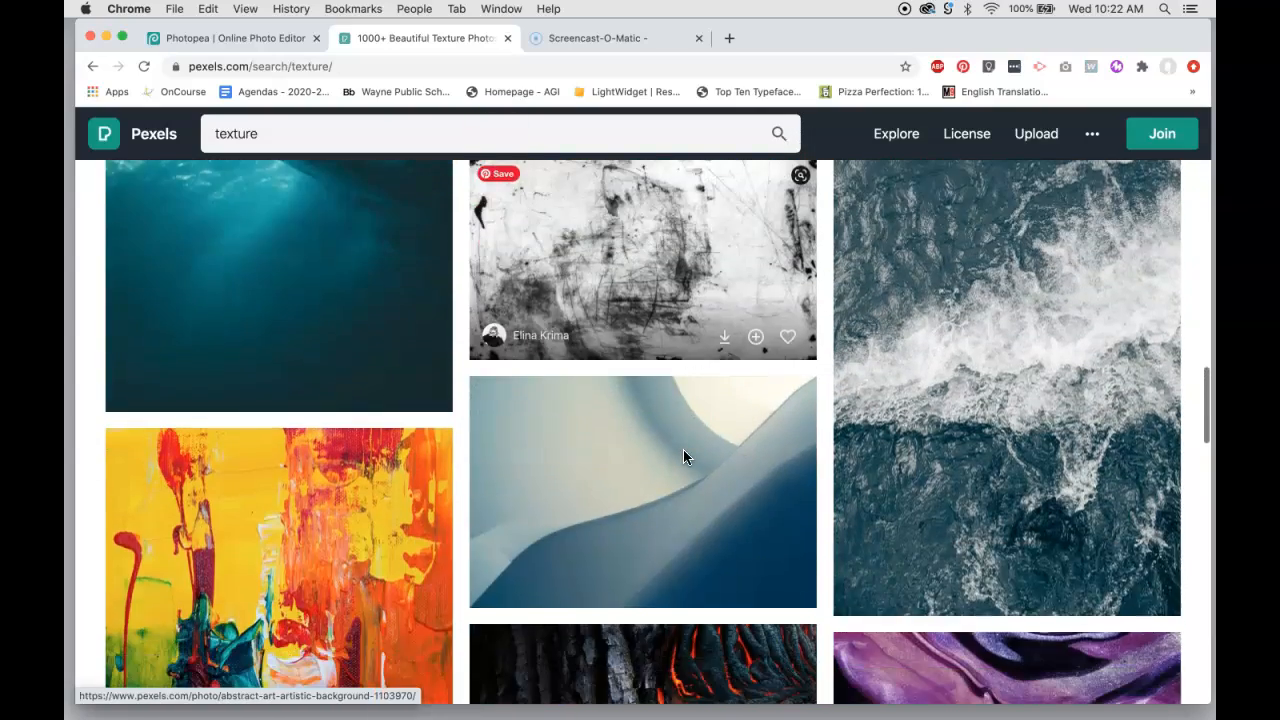
{"action": "scroll", "coordinate": [683, 456], "scroll_direction": "down", "scroll_amount": 3}
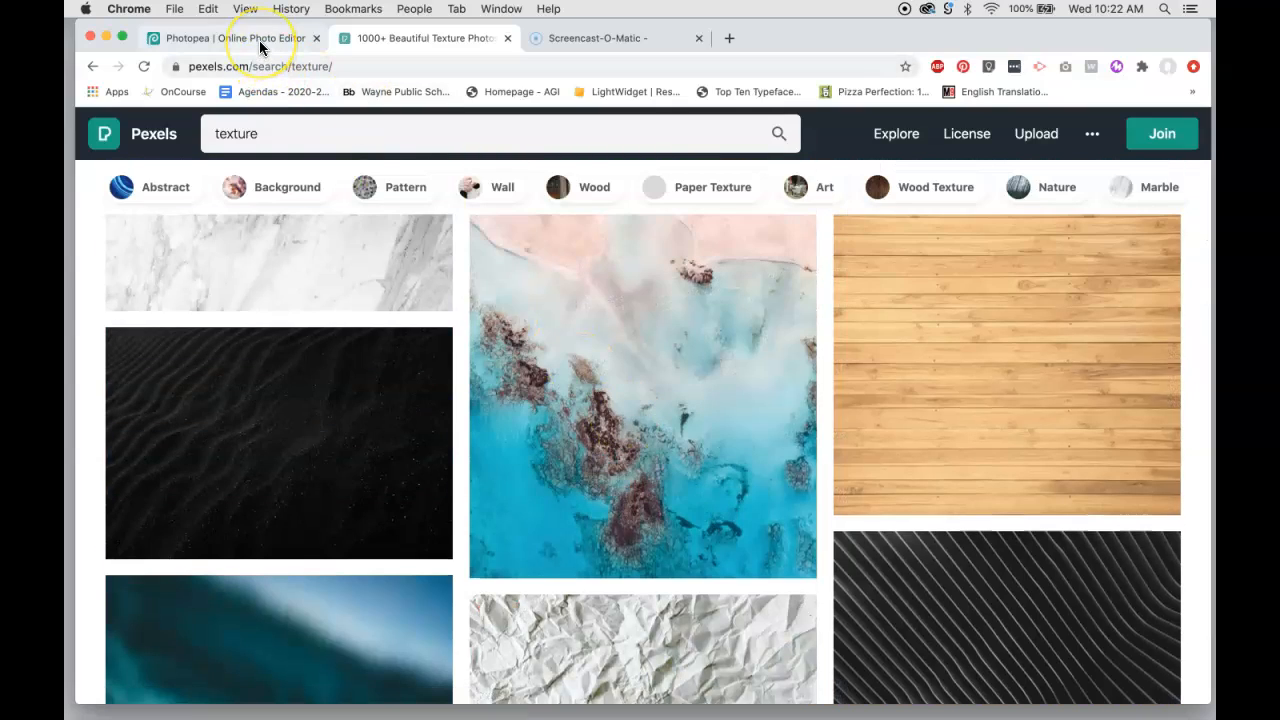
Step: Switch back to Photopea with the bokeh photo open and make the browser window full screen
{"action": "left_click", "coordinate": [259, 40]}
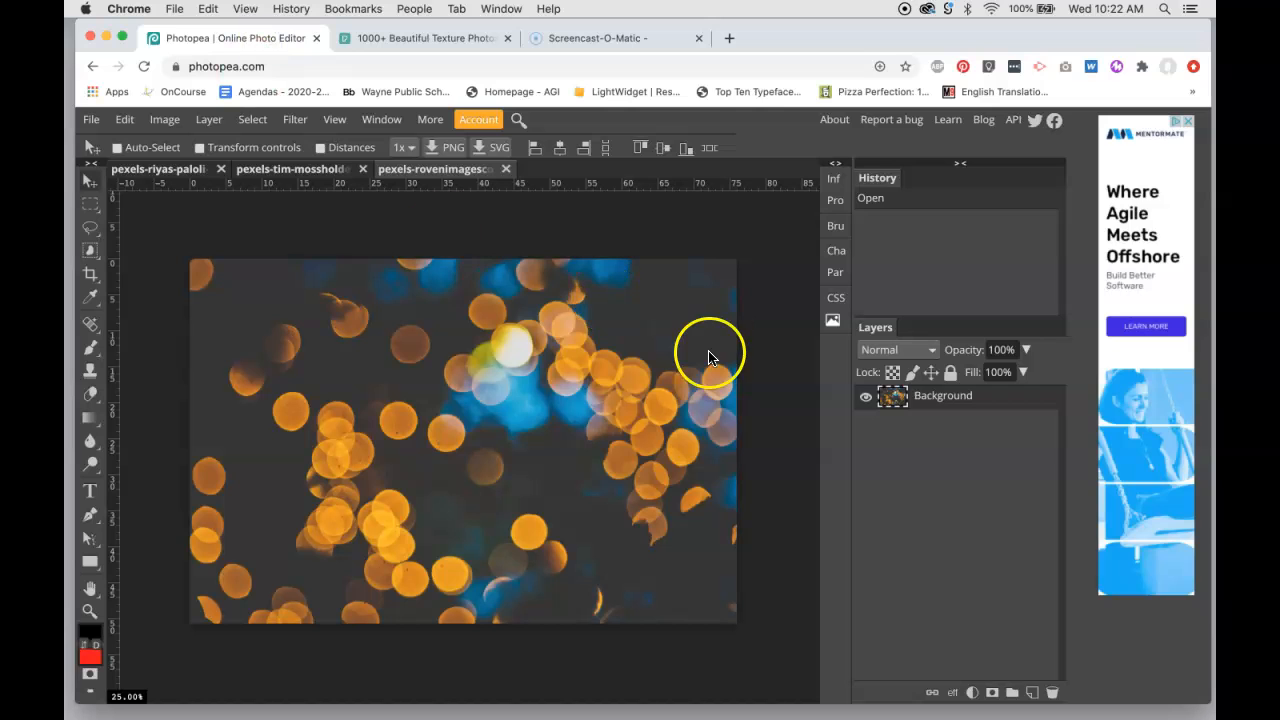
{"action": "left_click", "coordinate": [121, 38]}
{"action": "left_click", "coordinate": [634, 410]}
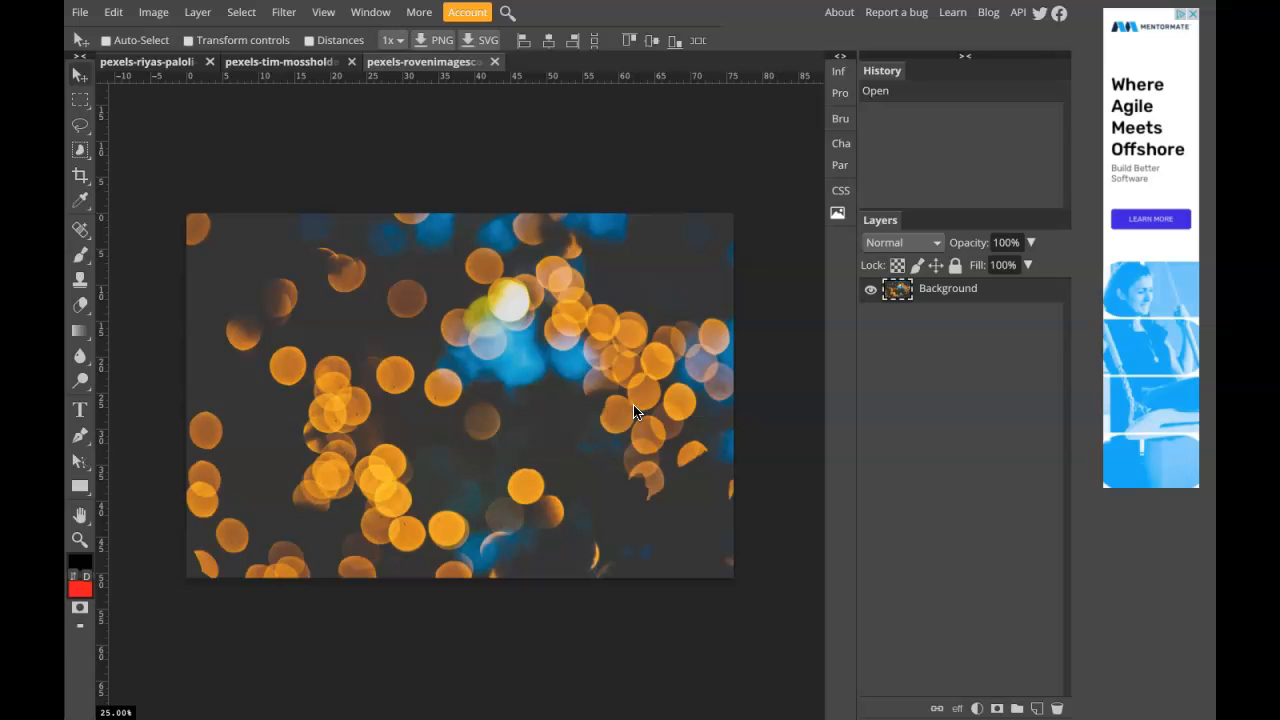
{"action": "left_click", "coordinate": [539, 329]}
{"action": "left_click", "coordinate": [630, 385]}
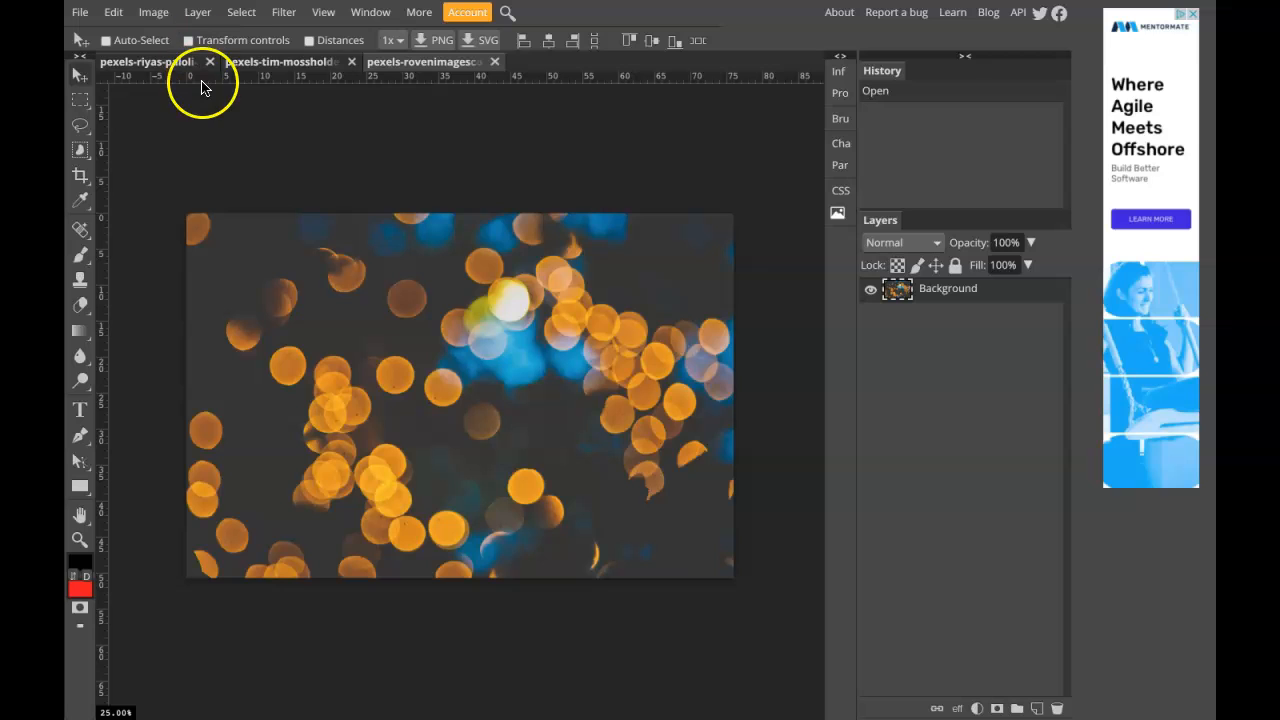
Step: Remove the colour from the bokeh photo by lowering its saturation to the minimum with a Hue/Saturation adjustment
{"action": "left_click", "coordinate": [156, 17]}
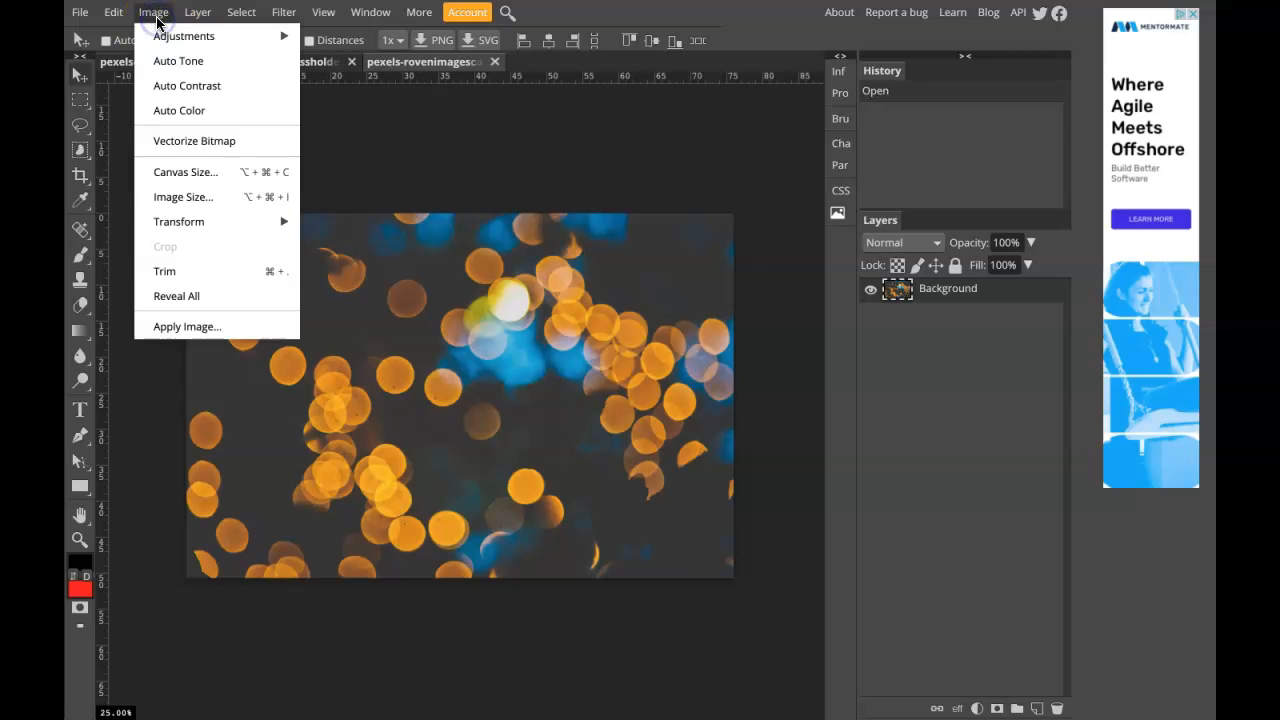
{"action": "mouse_move", "coordinate": [170, 45]}
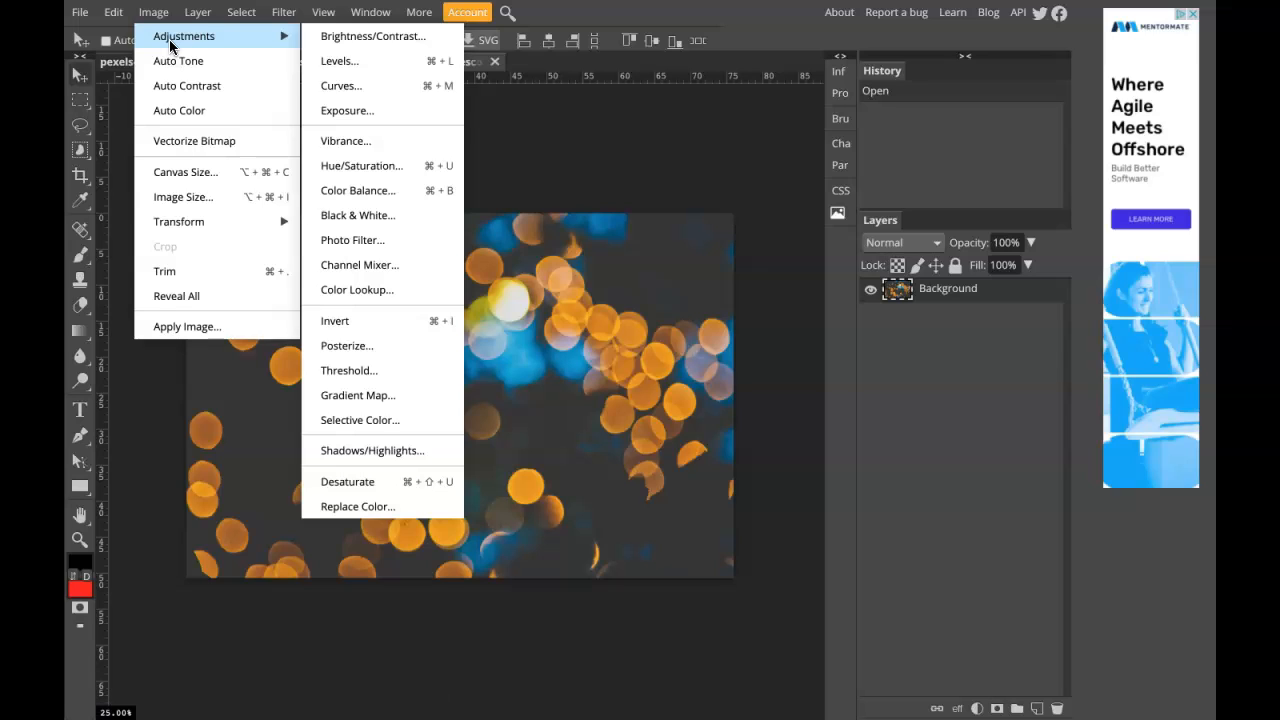
{"action": "left_click", "coordinate": [379, 64]}
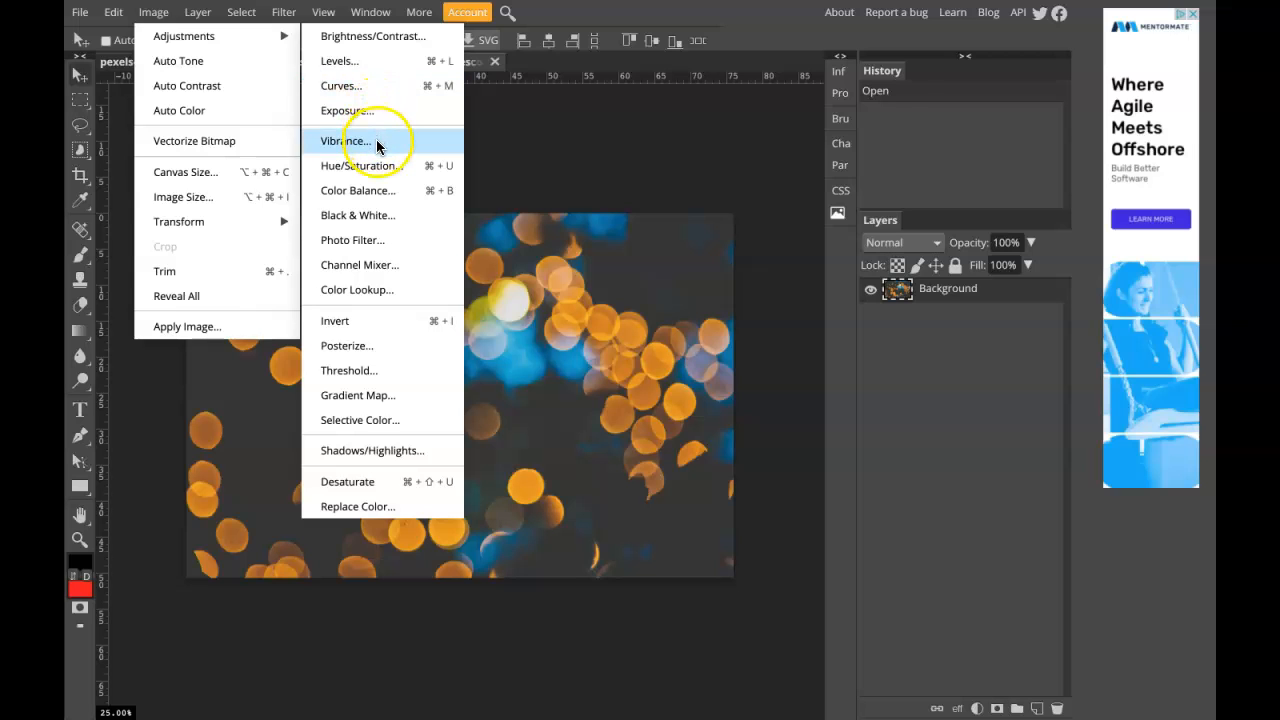
{"action": "left_click", "coordinate": [389, 169]}
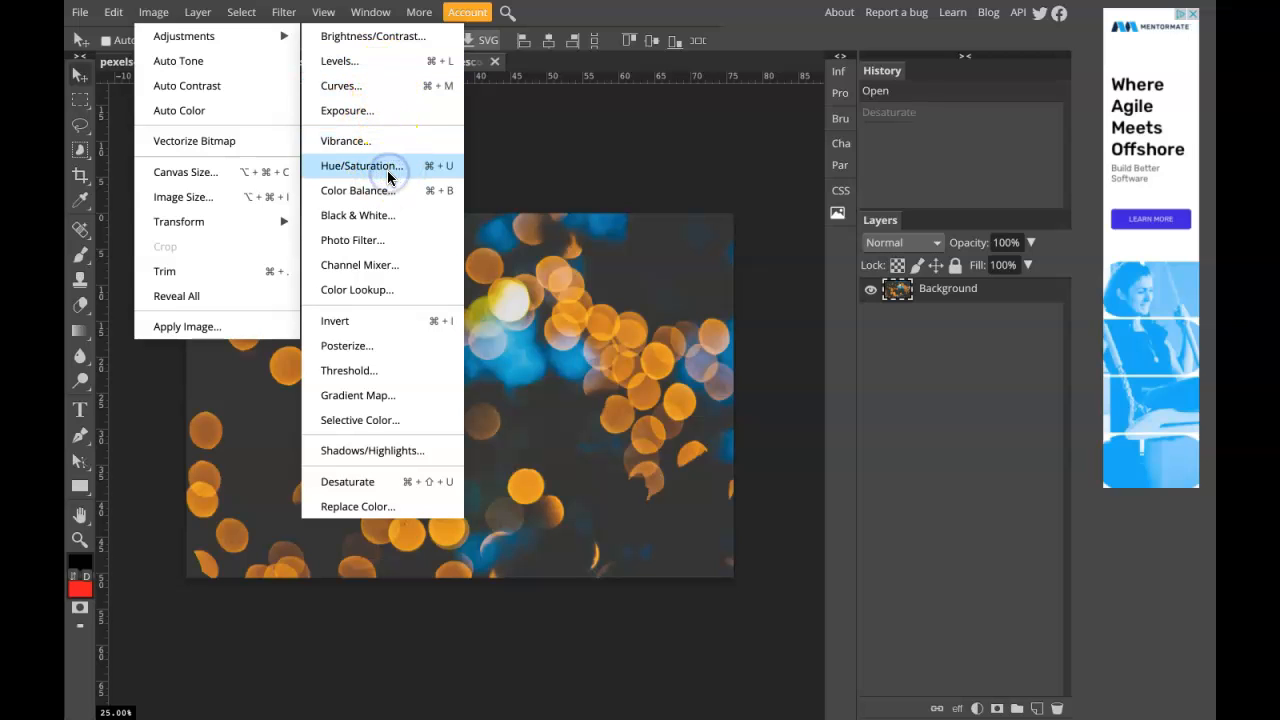
{"action": "left_click_drag", "start_coordinate": [317, 262], "coordinate": [194, 259]}
{"action": "left_click", "coordinate": [491, 168]}
Step: Start a Levels adjustment on the desaturated photo, place its dialog clear of the image and set the RGB black input level to 38
{"action": "left_click", "coordinate": [152, 12]}
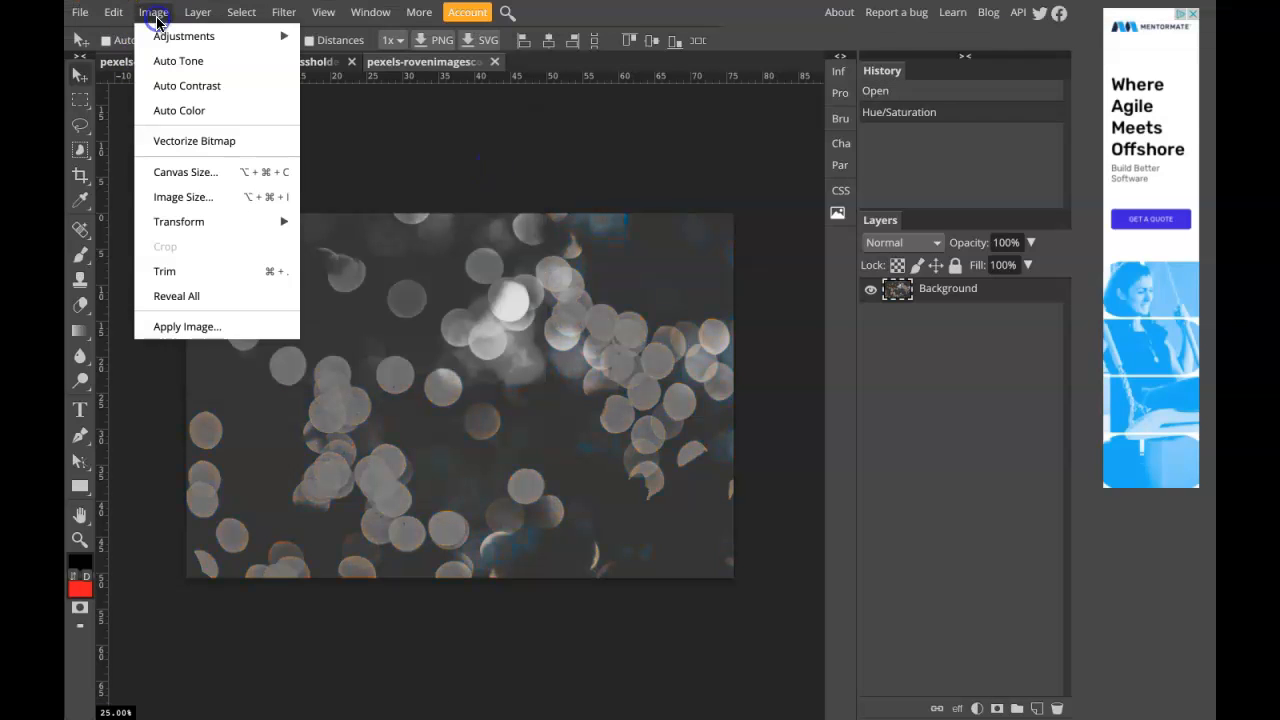
{"action": "mouse_move", "coordinate": [270, 36]}
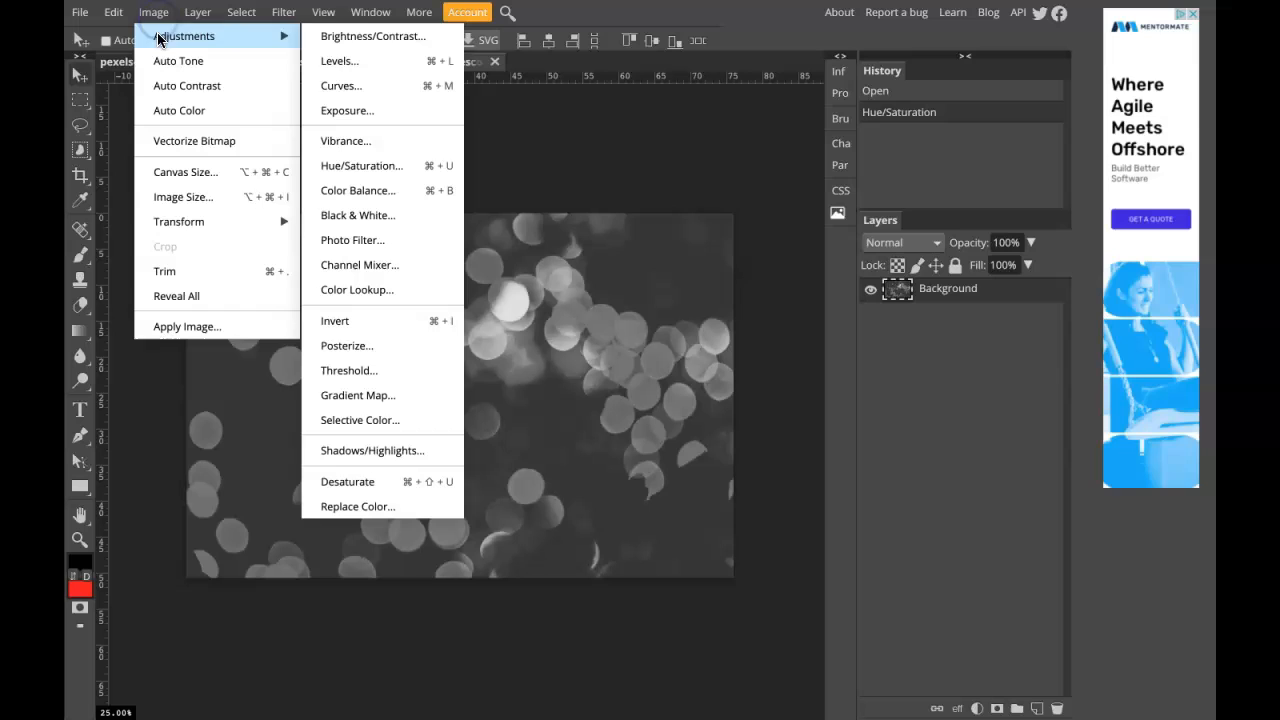
{"action": "left_click", "coordinate": [343, 66]}
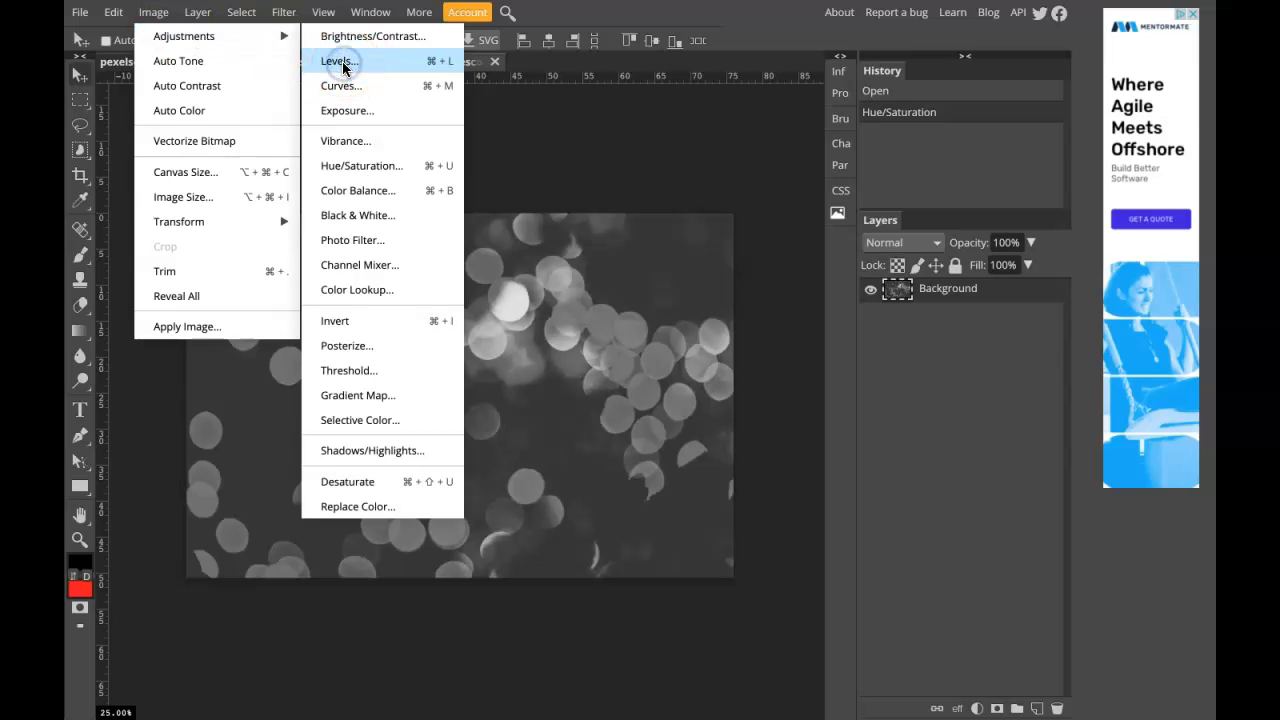
{"action": "left_click_drag", "start_coordinate": [448, 140], "coordinate": [1022, 124]}
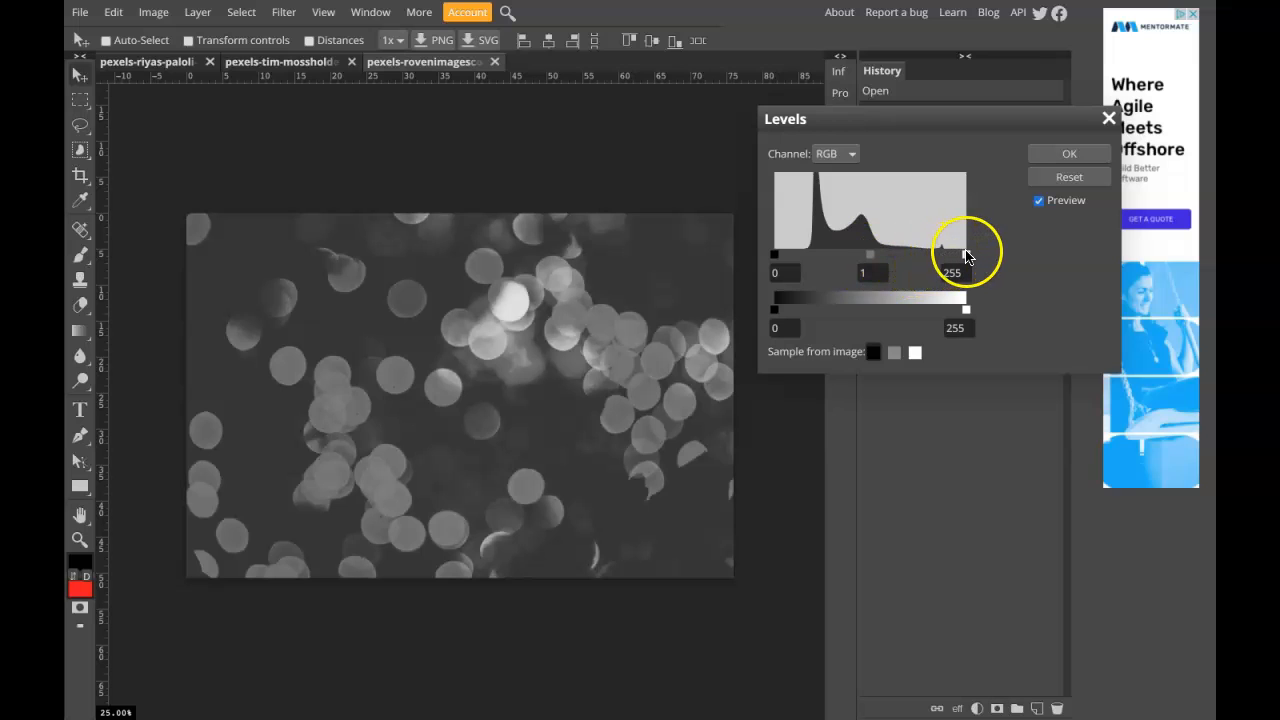
{"action": "left_click", "coordinate": [773, 262]}
{"action": "left_click_drag", "start_coordinate": [787, 258], "coordinate": [790, 258]}
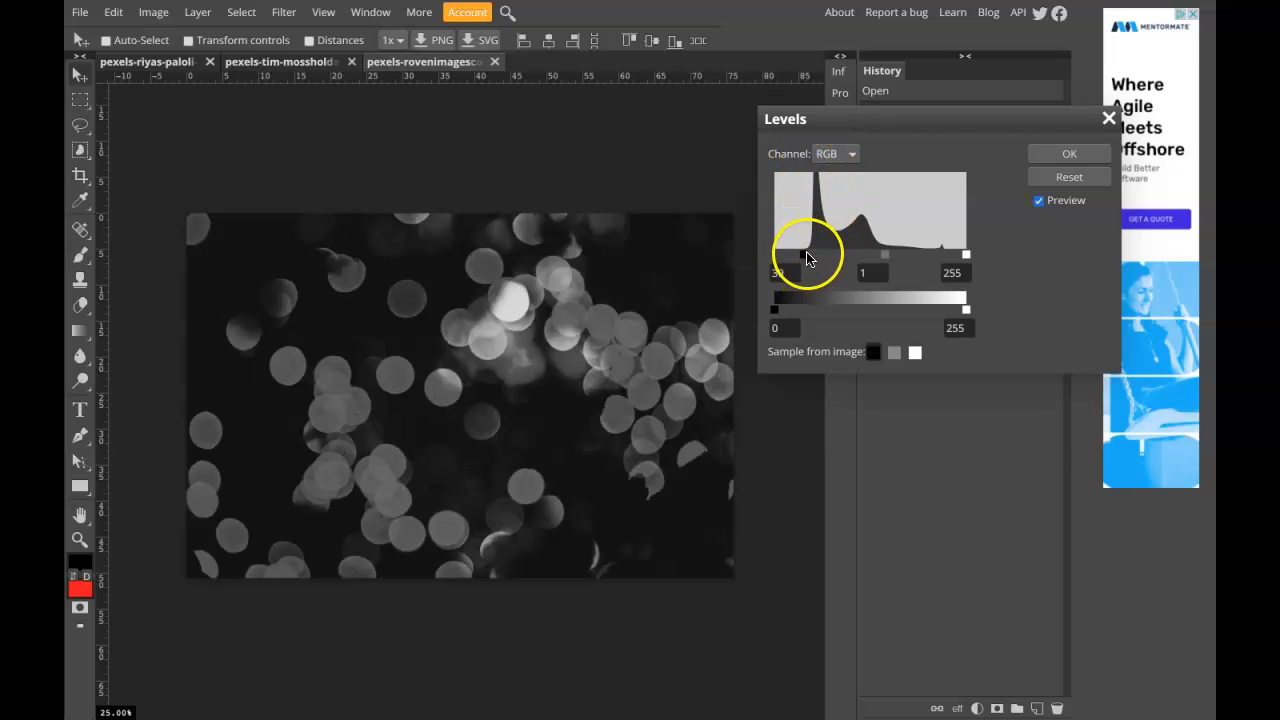
{"action": "left_click_drag", "start_coordinate": [806, 255], "coordinate": [770, 256]}
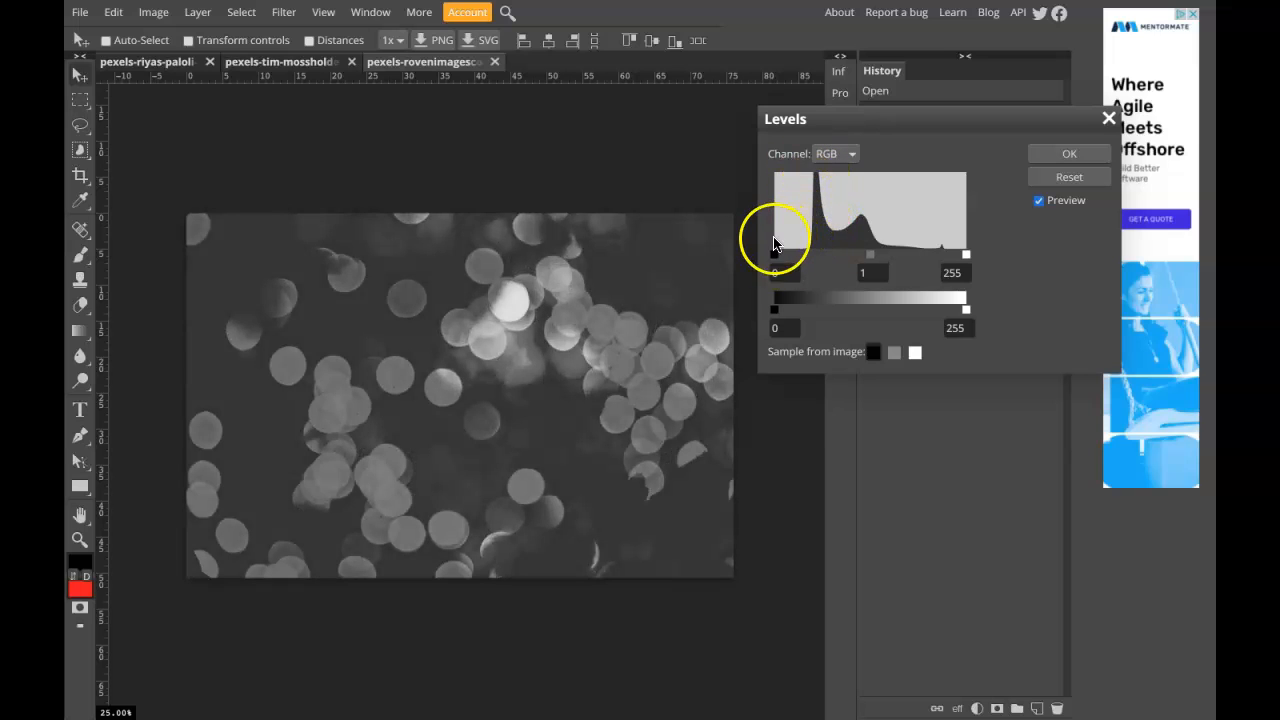
{"action": "left_click_drag", "start_coordinate": [774, 257], "coordinate": [806, 261]}
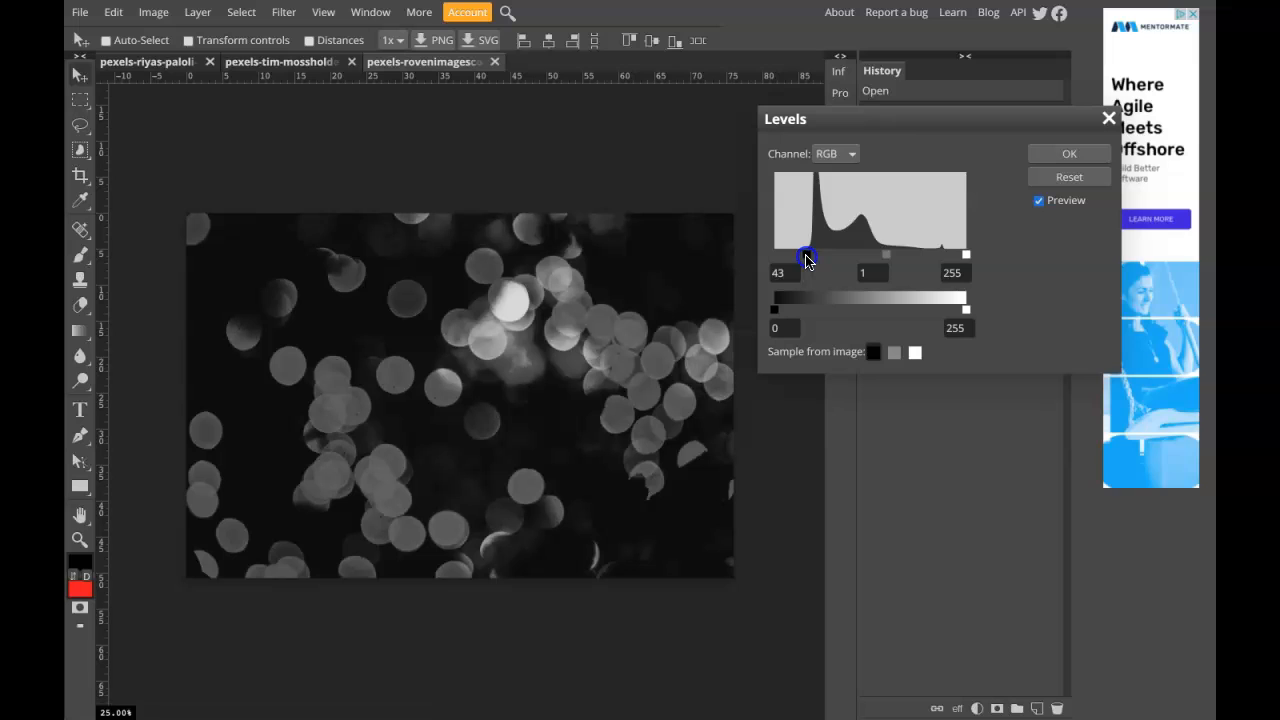
{"action": "left_click_drag", "start_coordinate": [803, 262], "coordinate": [803, 261]}
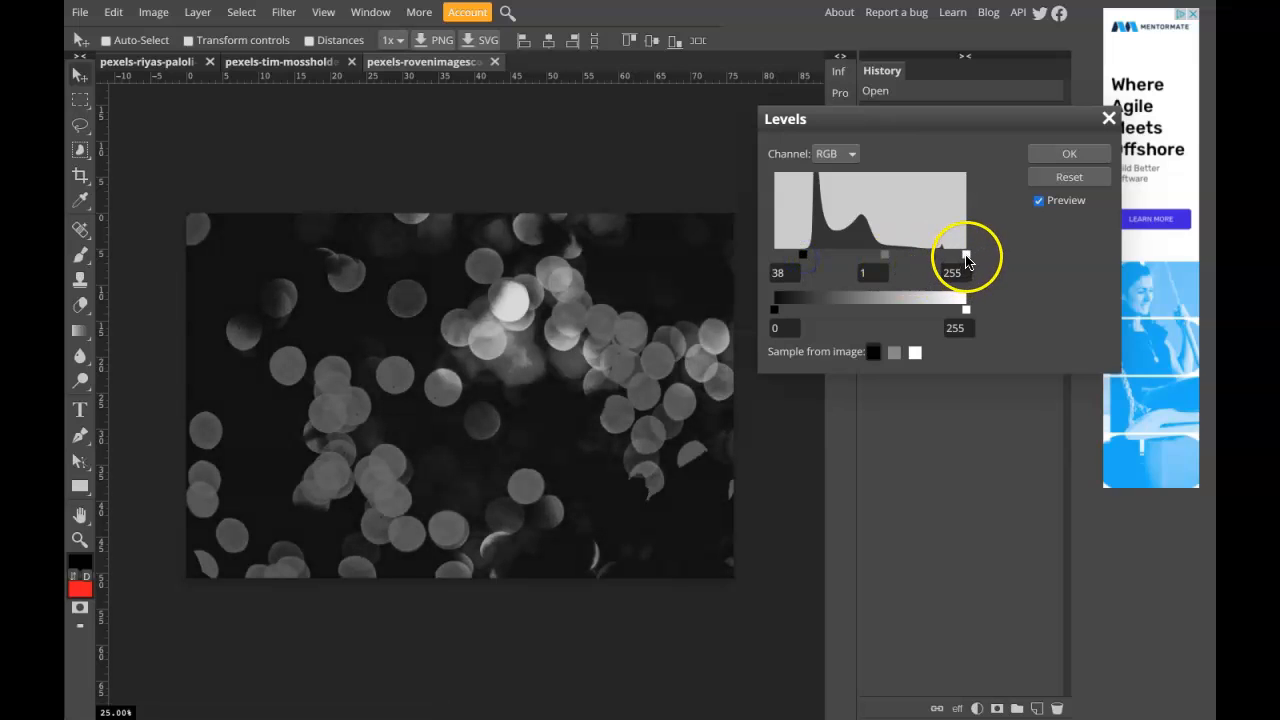
Step: Set the Levels white input to 217 and the midtone input to 0.86
{"action": "left_click_drag", "start_coordinate": [966, 258], "coordinate": [851, 261]}
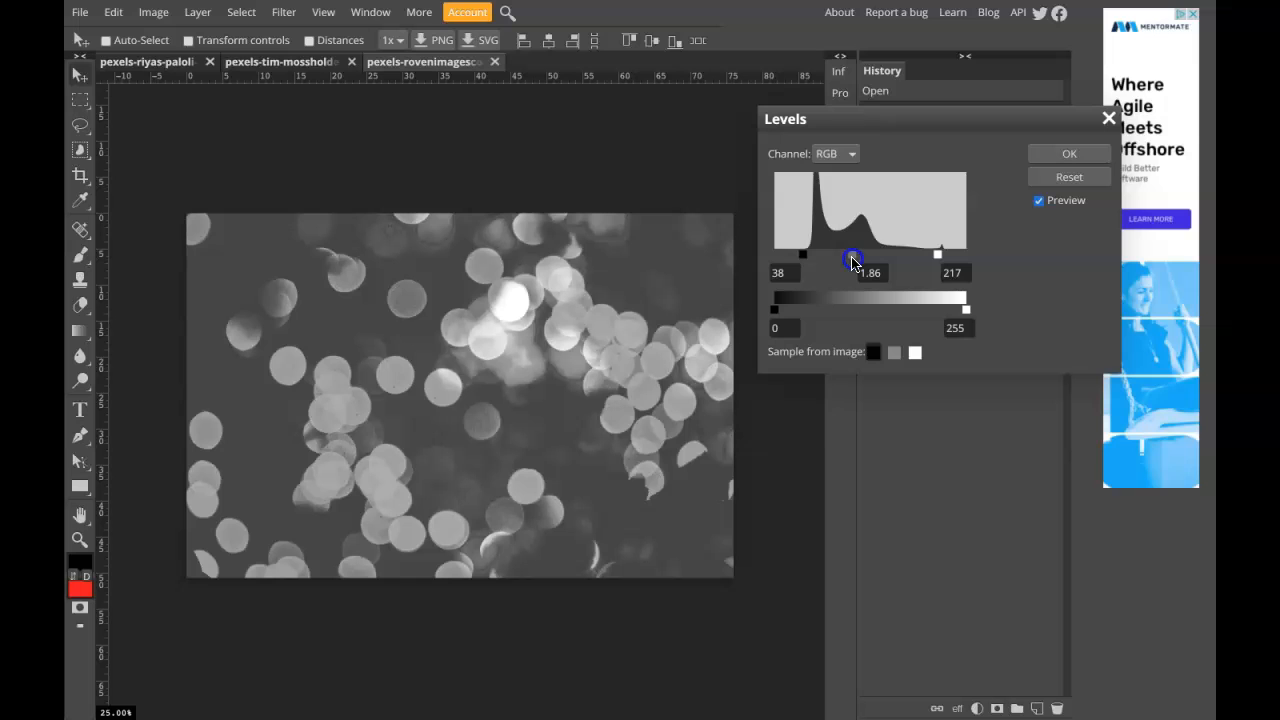
{"action": "mouse_move", "coordinate": [851, 261]}
{"action": "left_mouse_down"}
{"action": "mouse_move", "coordinate": [886, 257]}
{"action": "mouse_move", "coordinate": [874, 257]}
{"action": "left_mouse_up"}
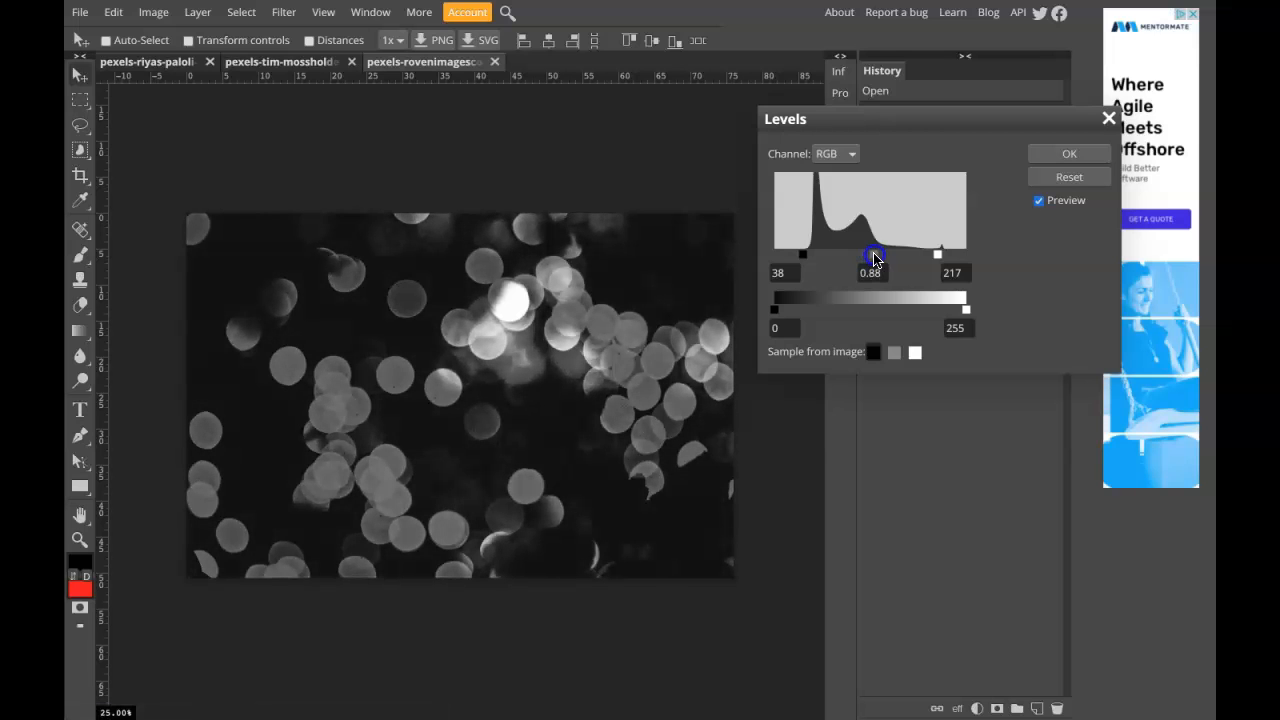
{"action": "left_click_drag", "start_coordinate": [874, 258], "coordinate": [874, 258]}
Step: Raise the black input level to slightly above 45 to deepen the background, and apply the Levels adjustment
{"action": "left_click_drag", "start_coordinate": [801, 254], "coordinate": [808, 256]}
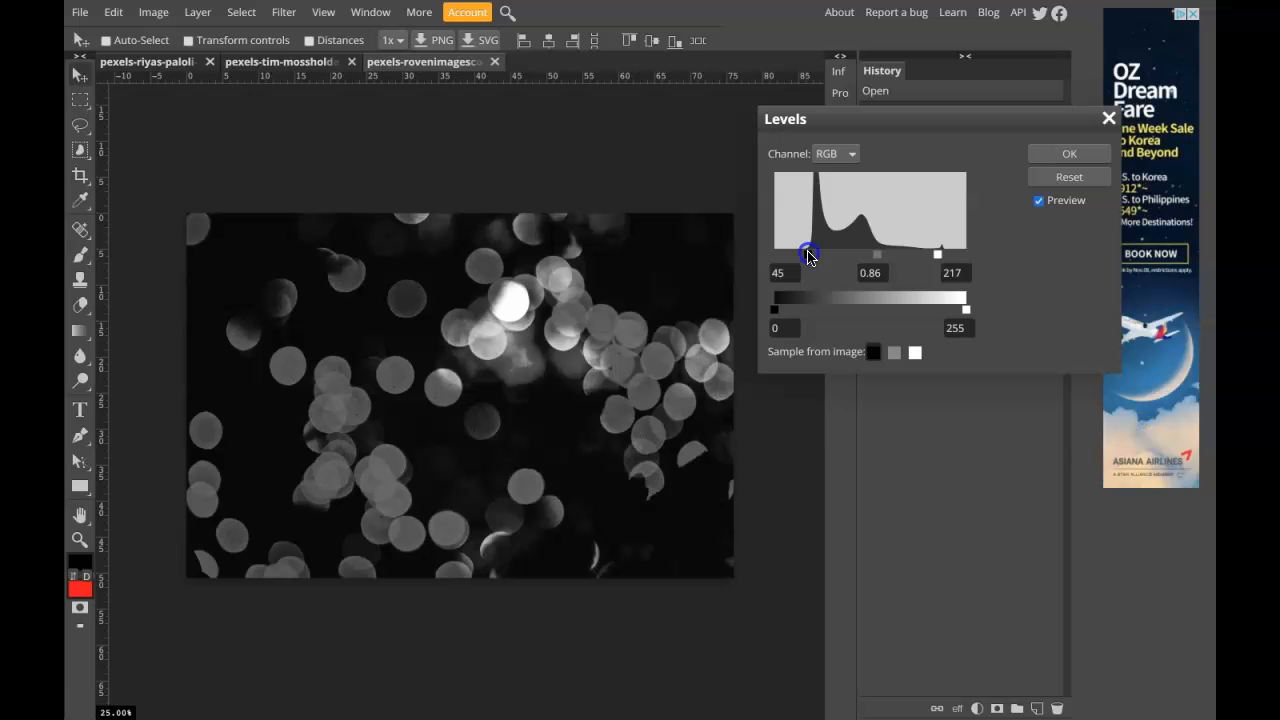
{"action": "left_click_drag", "start_coordinate": [810, 255], "coordinate": [812, 256]}
{"action": "left_click", "coordinate": [1086, 157]}
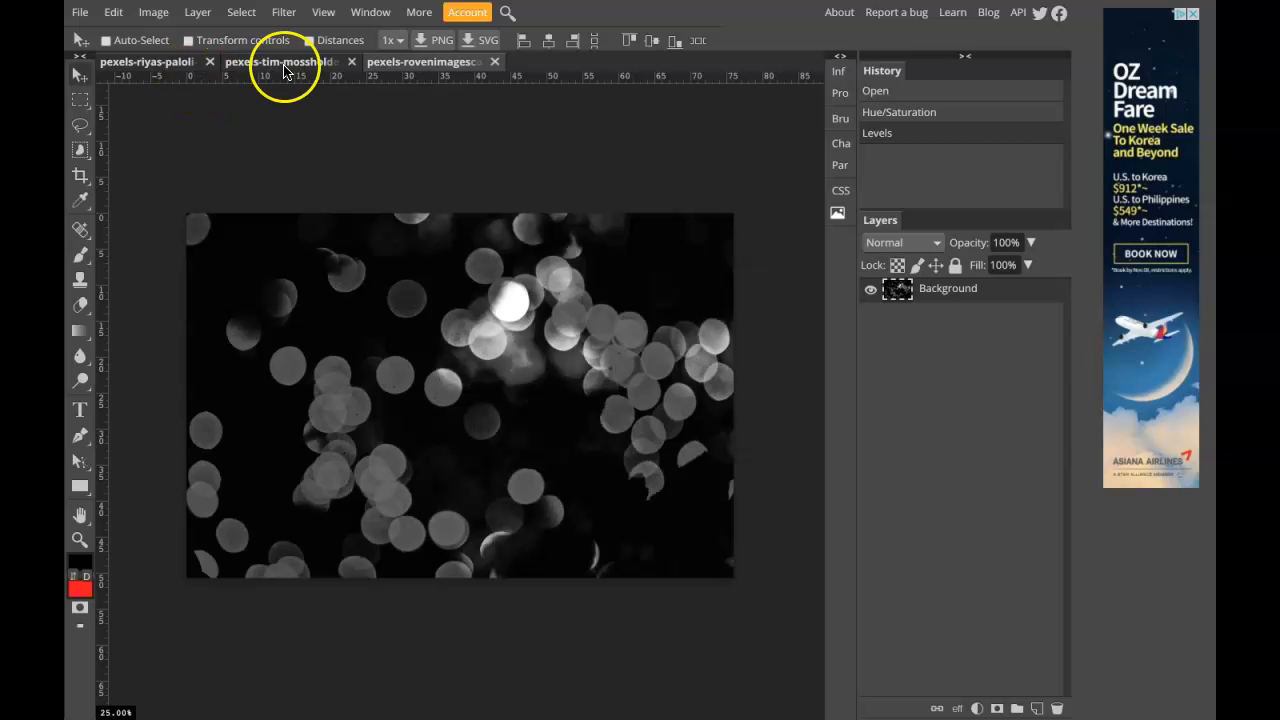
{"action": "left_click", "coordinate": [85, 9]}
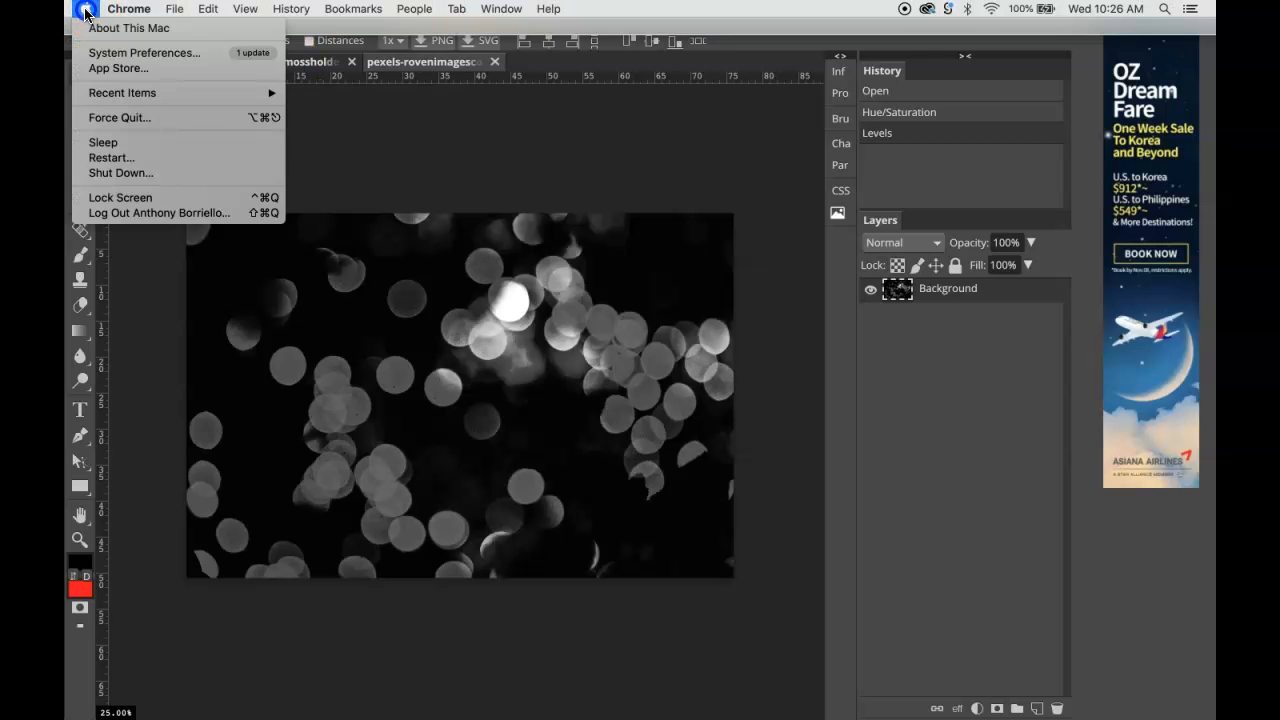